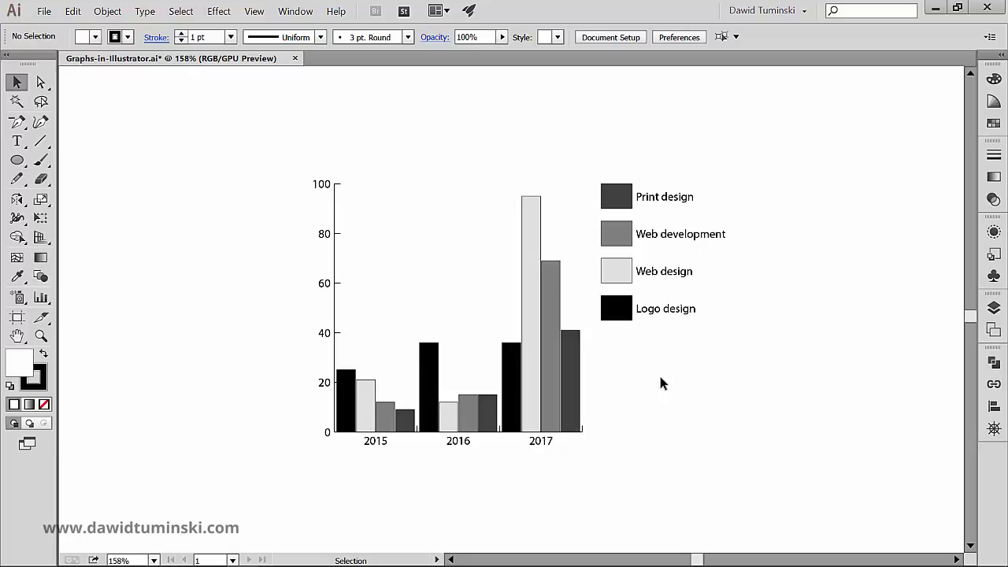
- Select the graph and open its Graph Type settings twice, closing them without changes
click(534, 374)
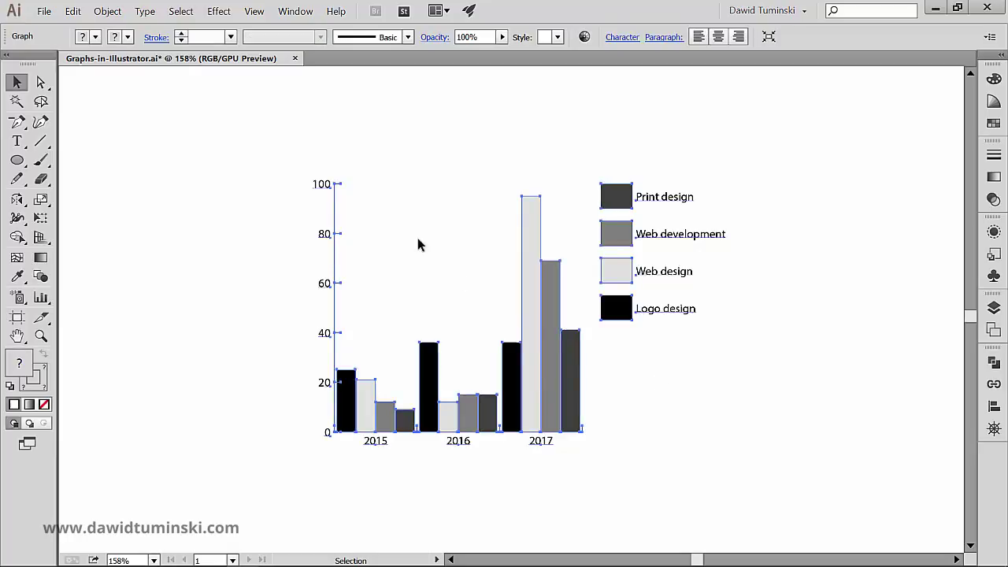
click(105, 12)
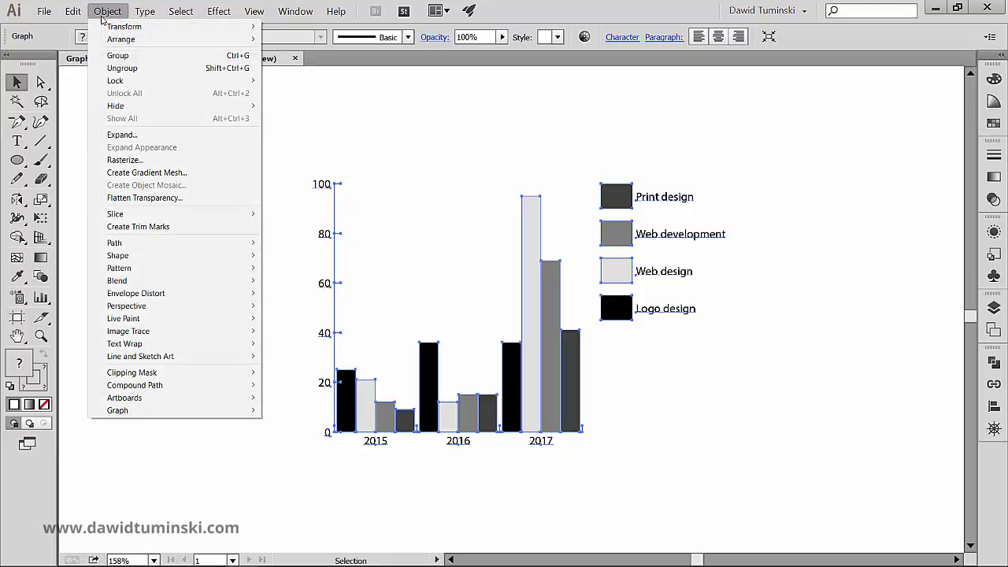
mouse_move(208, 410)
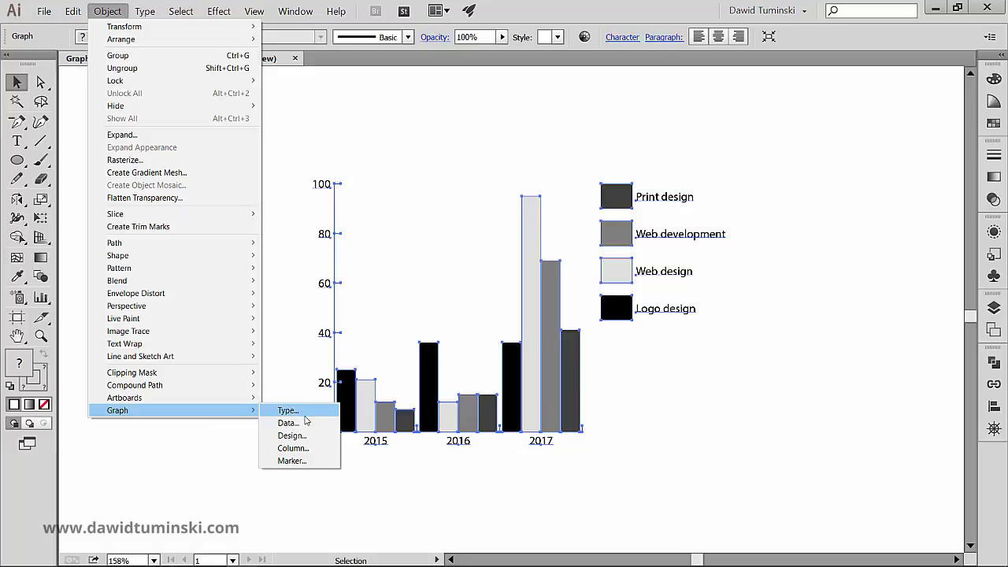
click(361, 141)
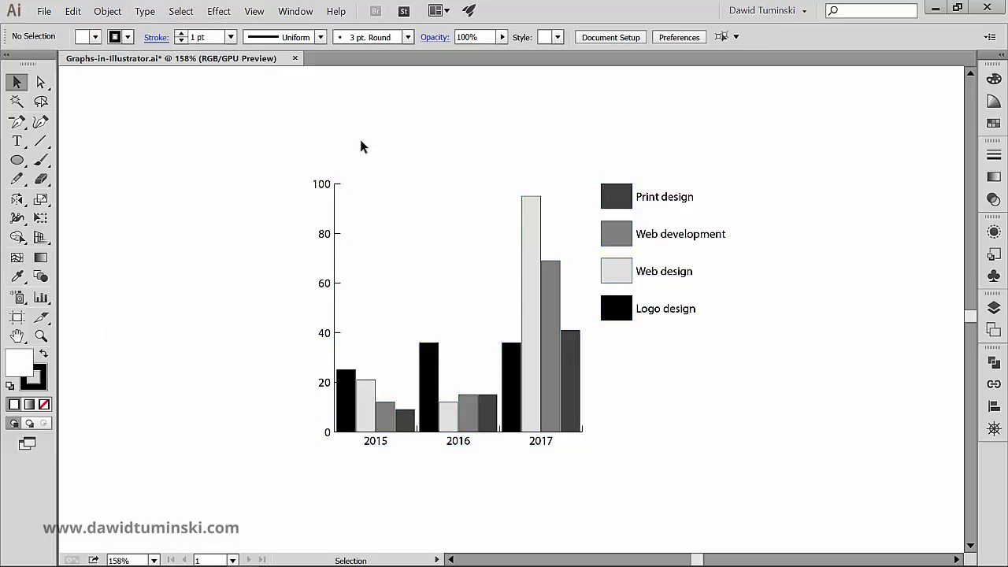
click(532, 218)
double_click(41, 297)
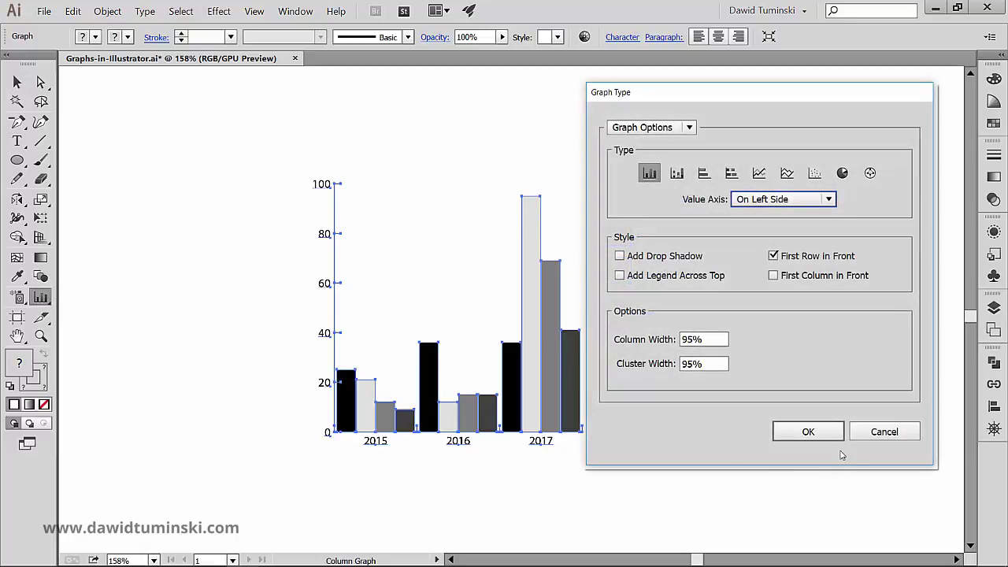
click(878, 431)
right_click(548, 285)
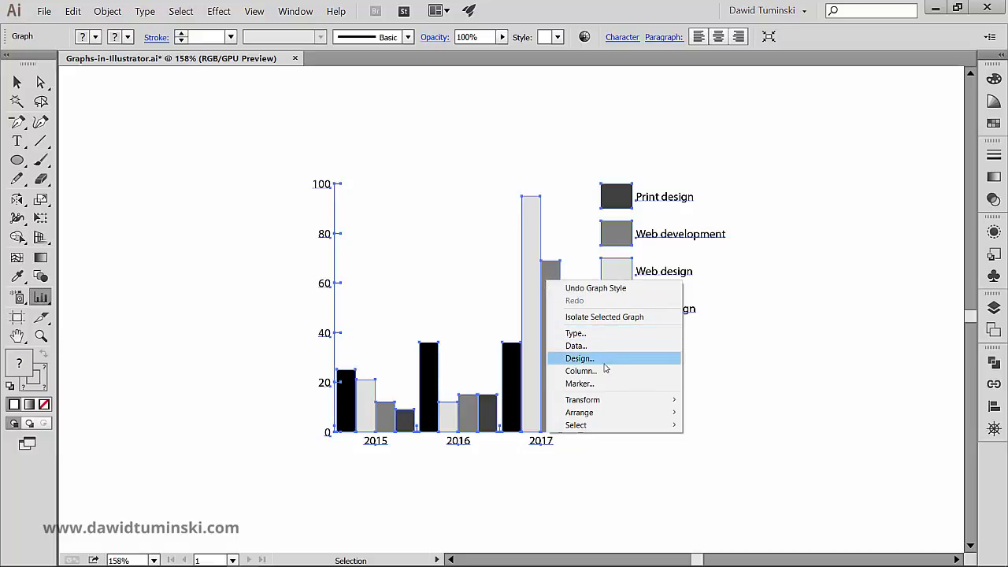
click(611, 336)
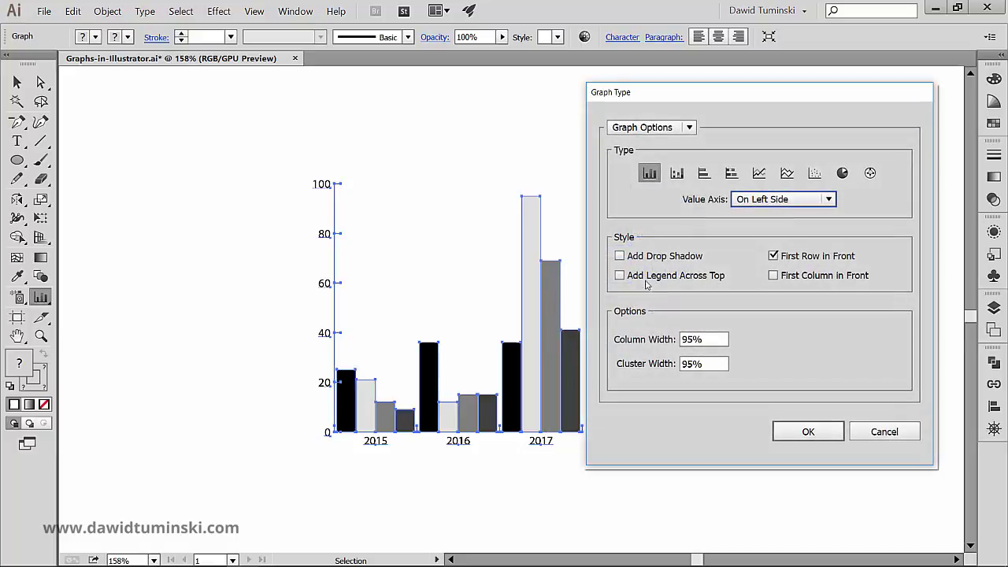
drag(691, 97, 736, 84)
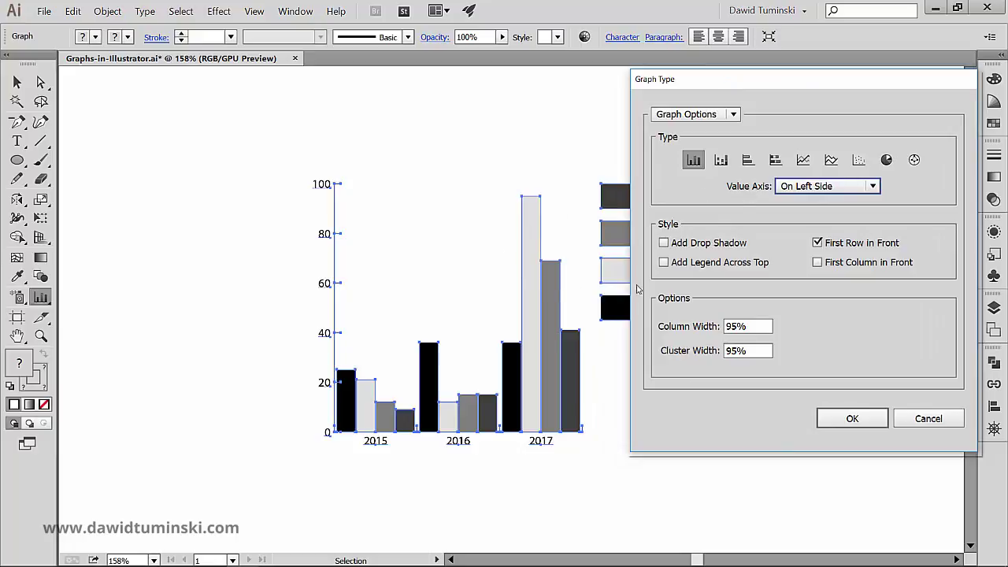
click(928, 420)
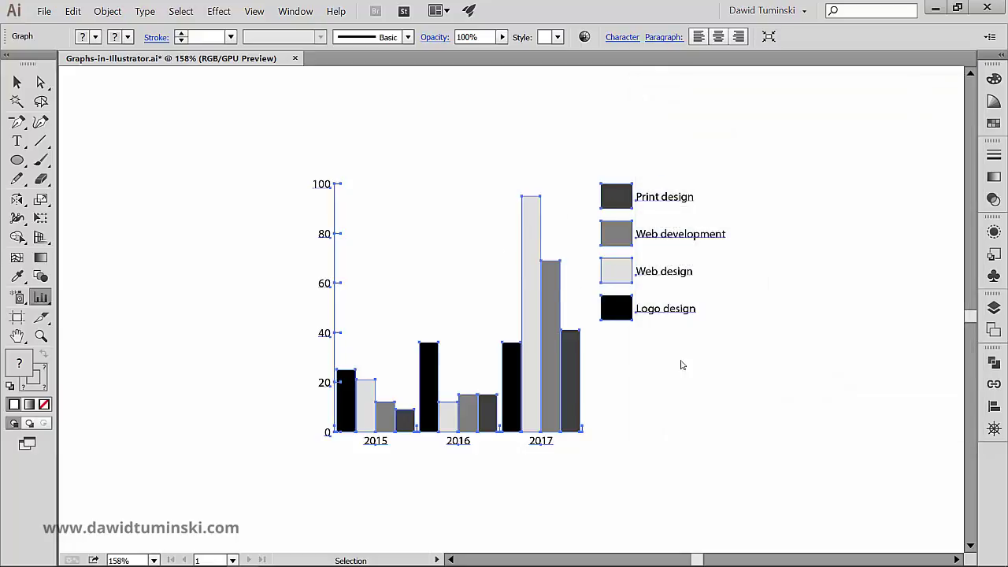
drag(680, 365, 430, 301)
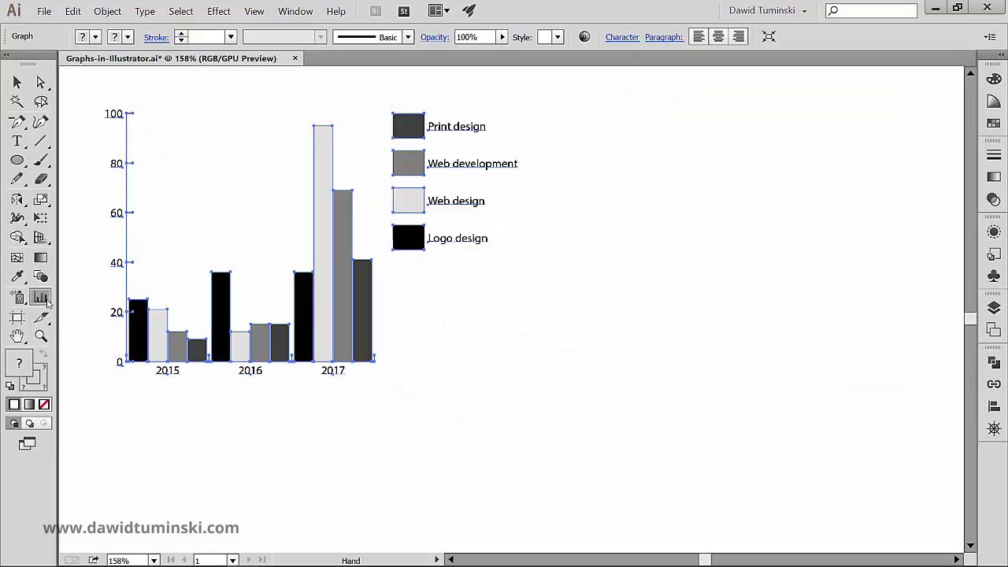
- Apply the Stacked Column graph type, then deselect the graph
double_click(41, 297)
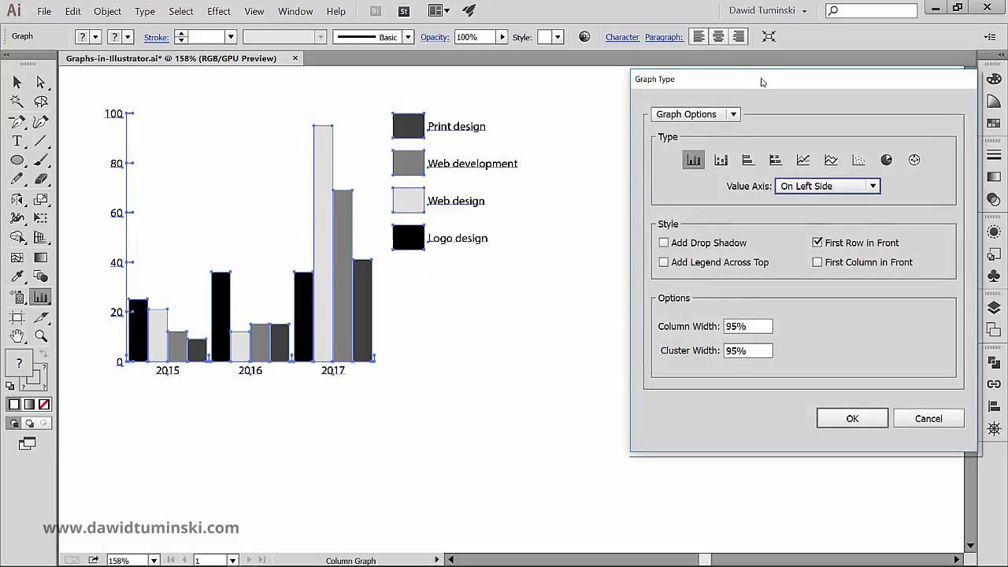
drag(762, 82, 717, 94)
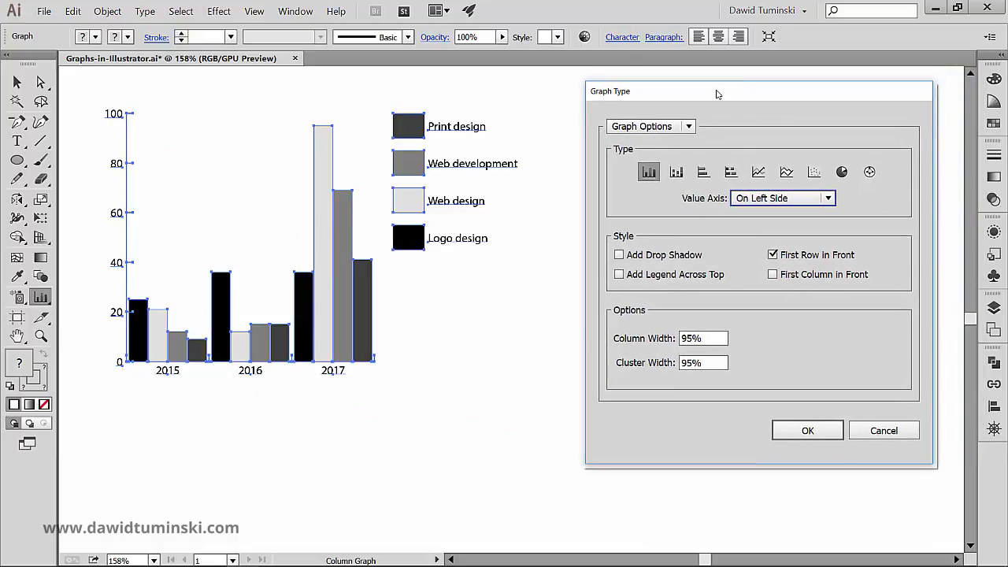
click(675, 178)
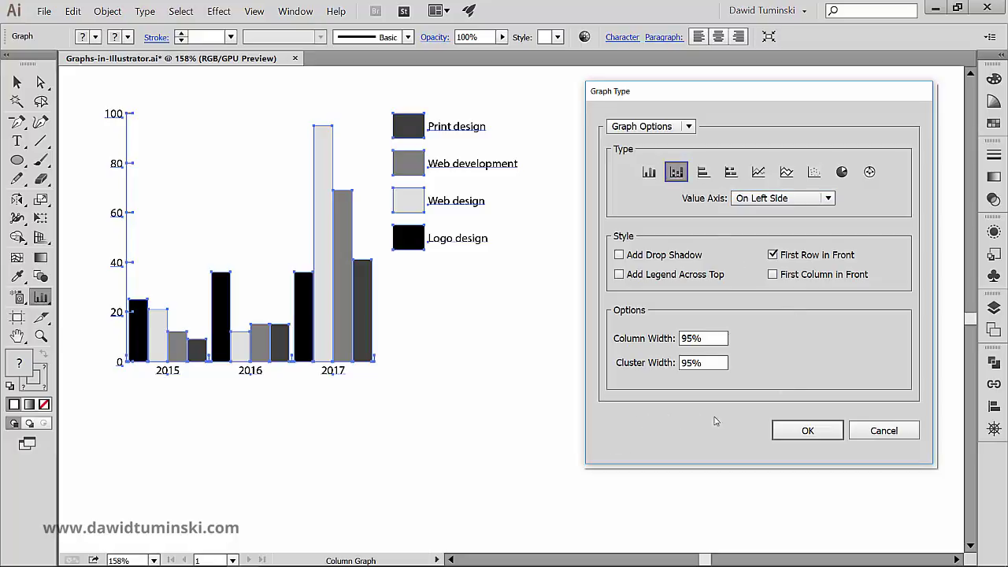
click(785, 432)
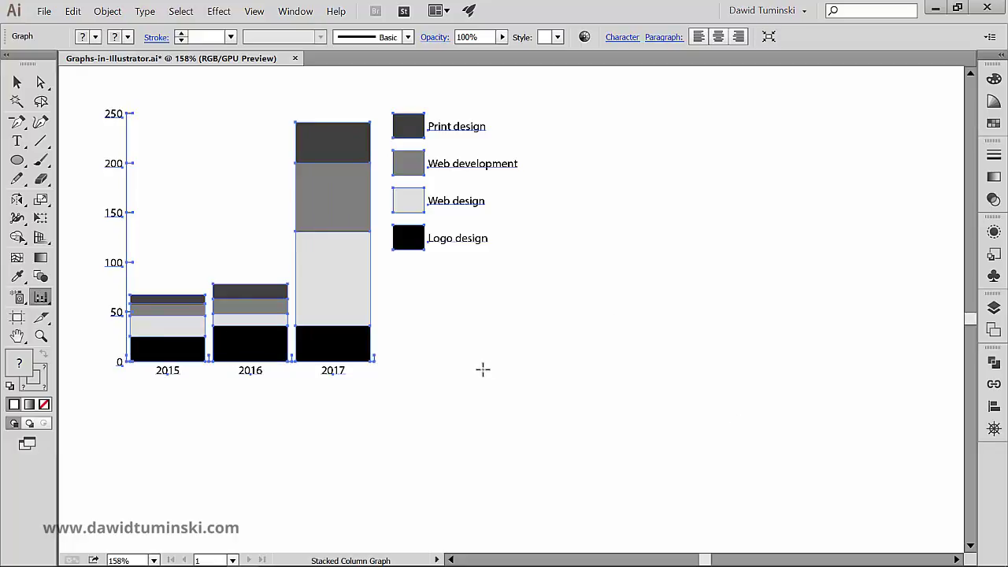
key(ctrl+shift+a)
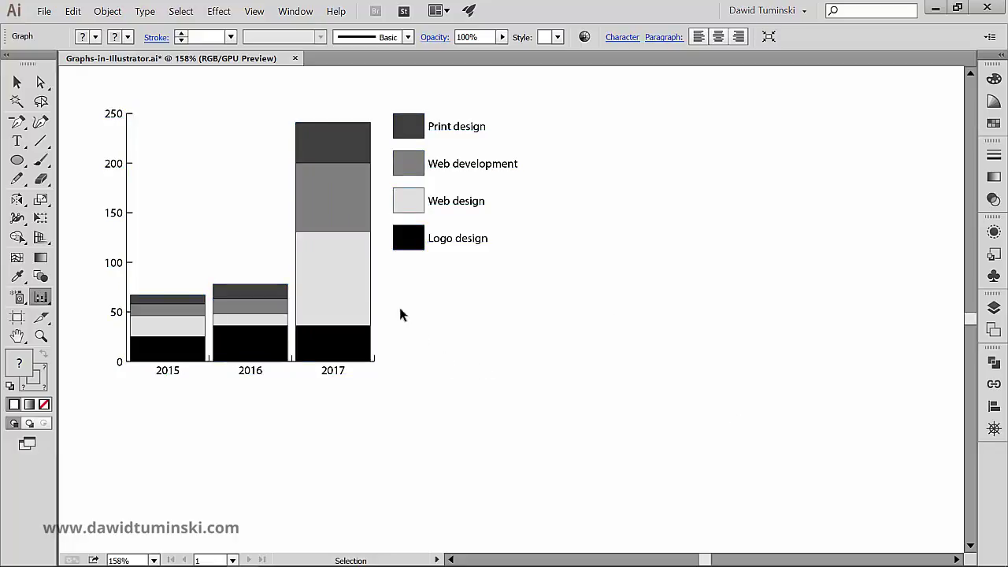
- Change the graph to the horizontal Bar type
right_click(334, 282)
click(372, 335)
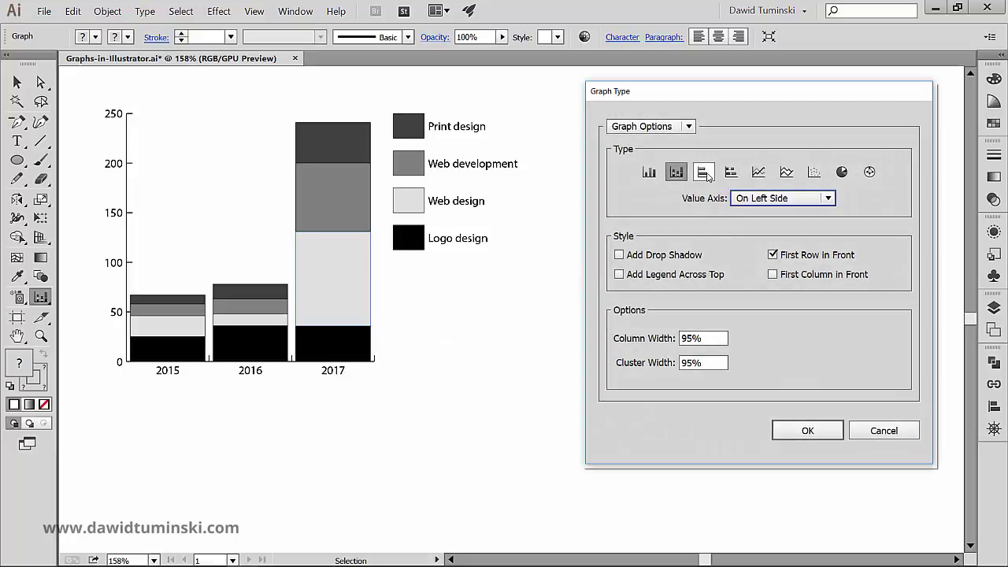
click(704, 174)
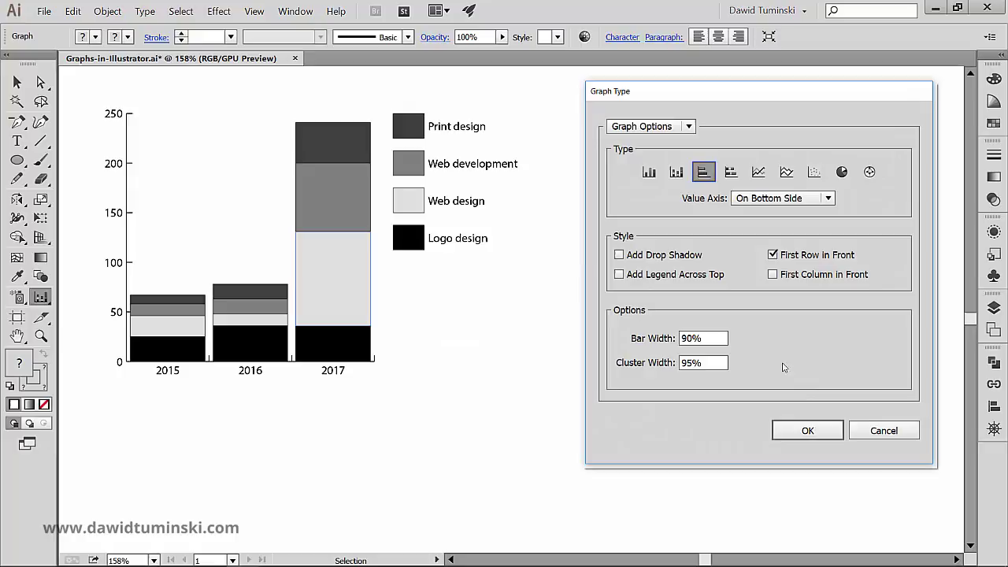
click(808, 431)
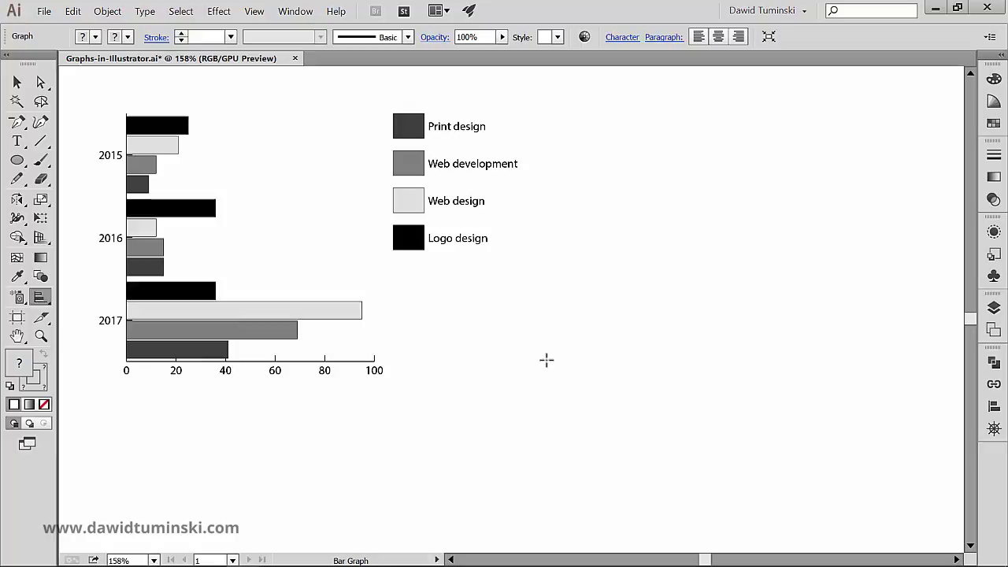
- Change the bar graph to the Stacked Bar type
right_click(337, 313)
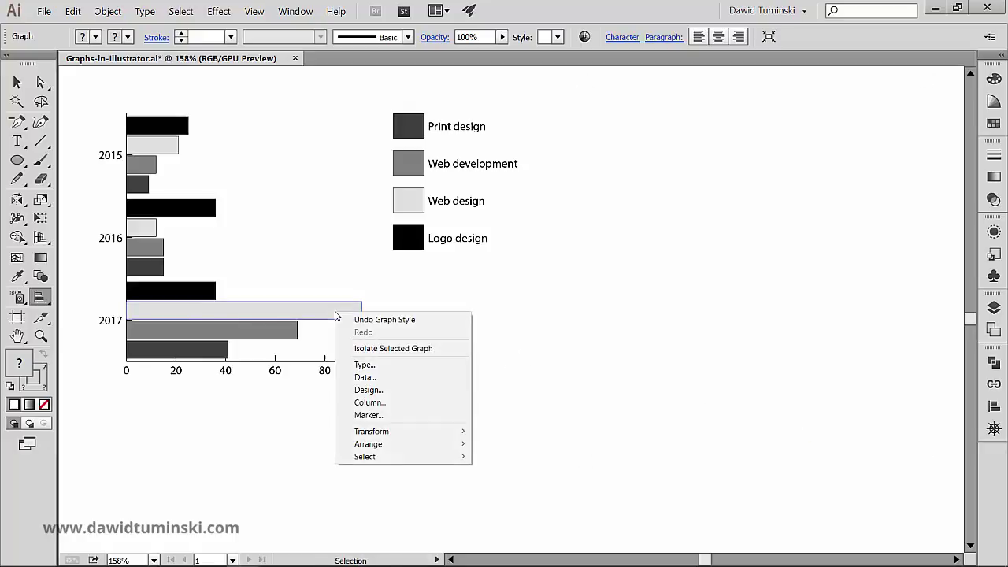
click(365, 365)
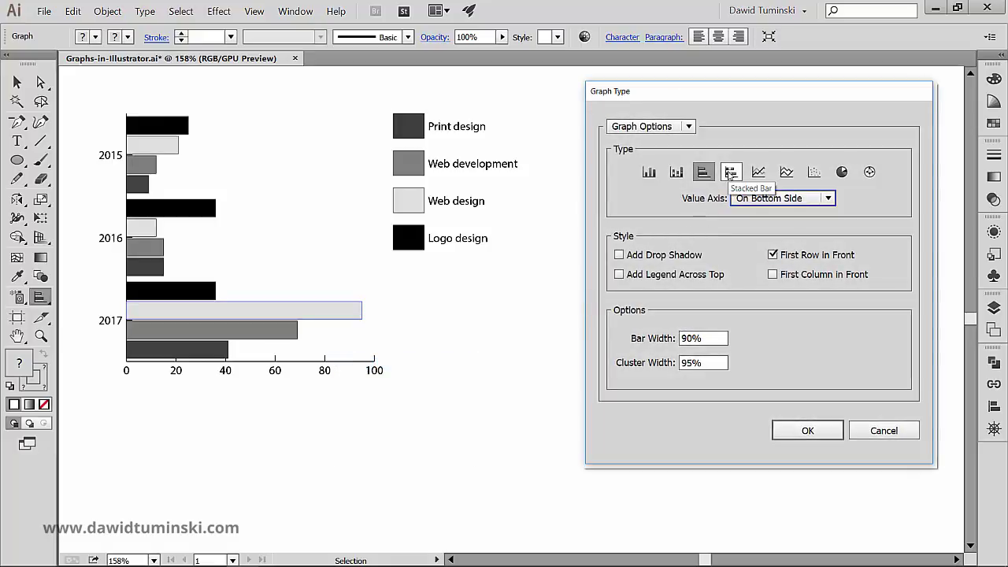
click(731, 172)
click(785, 422)
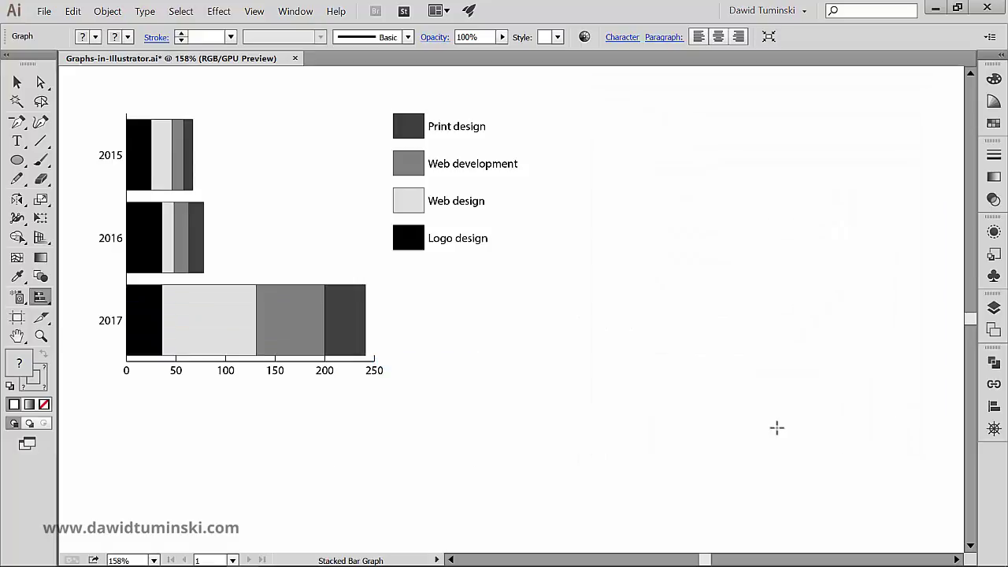
- Deselect, then change the graph to the Line type
key(v)
right_click(344, 311)
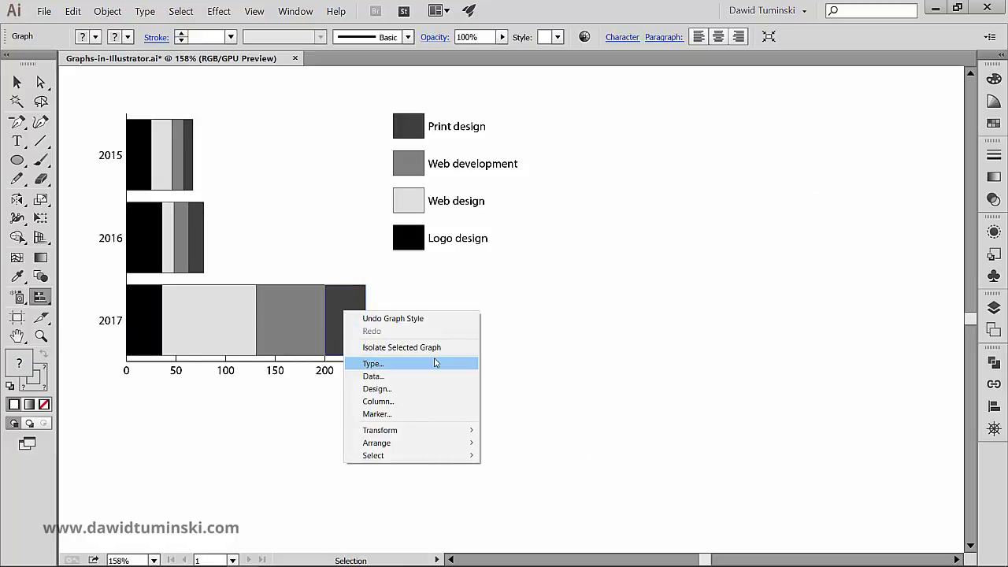
click(434, 362)
click(759, 172)
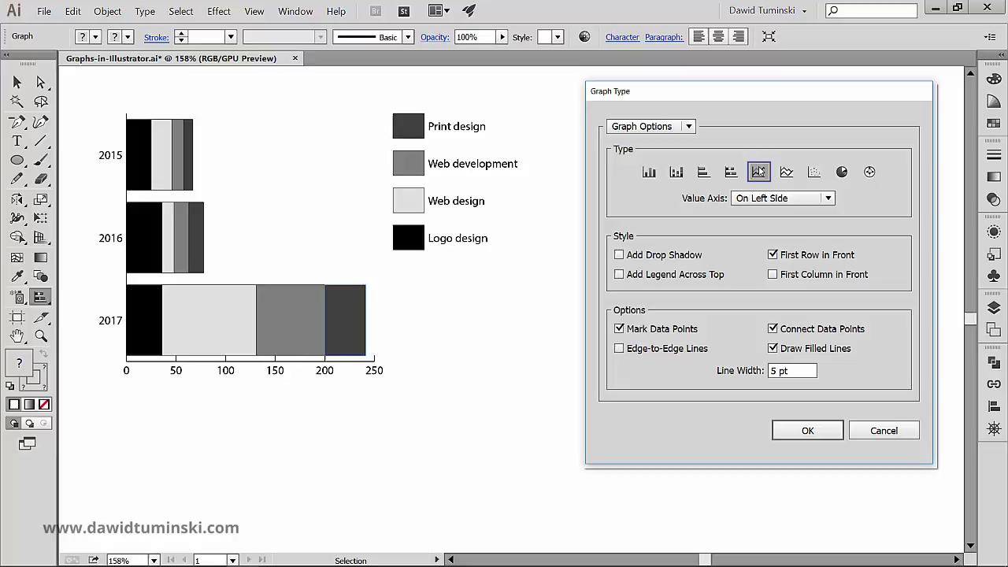
click(788, 436)
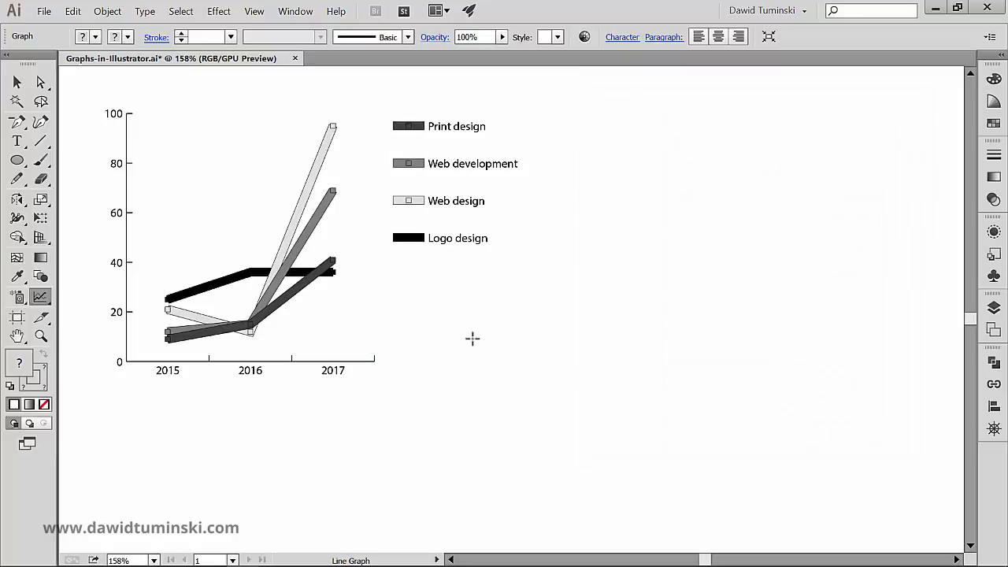
- Change the line graph to the Area type
right_click(286, 254)
click(338, 307)
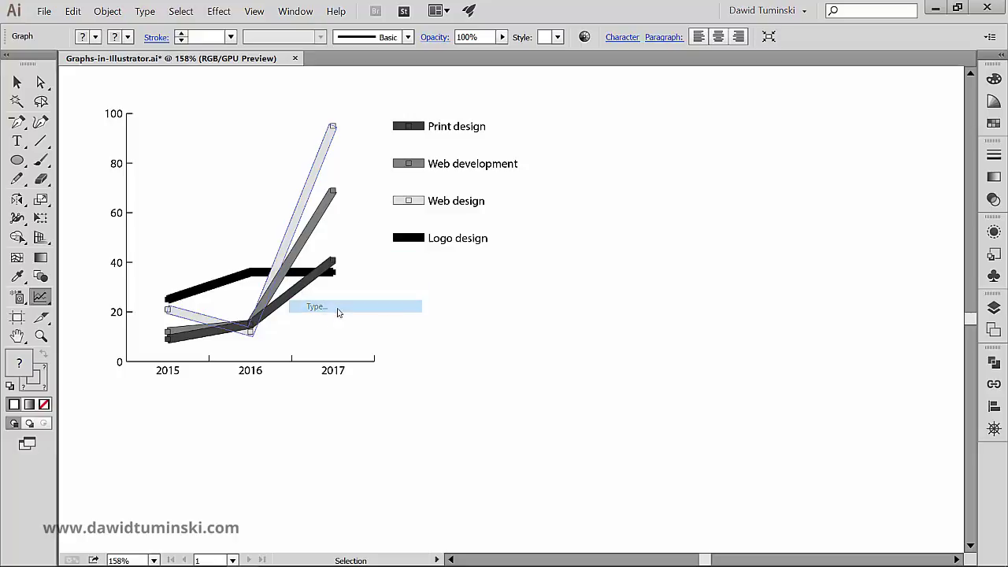
click(787, 171)
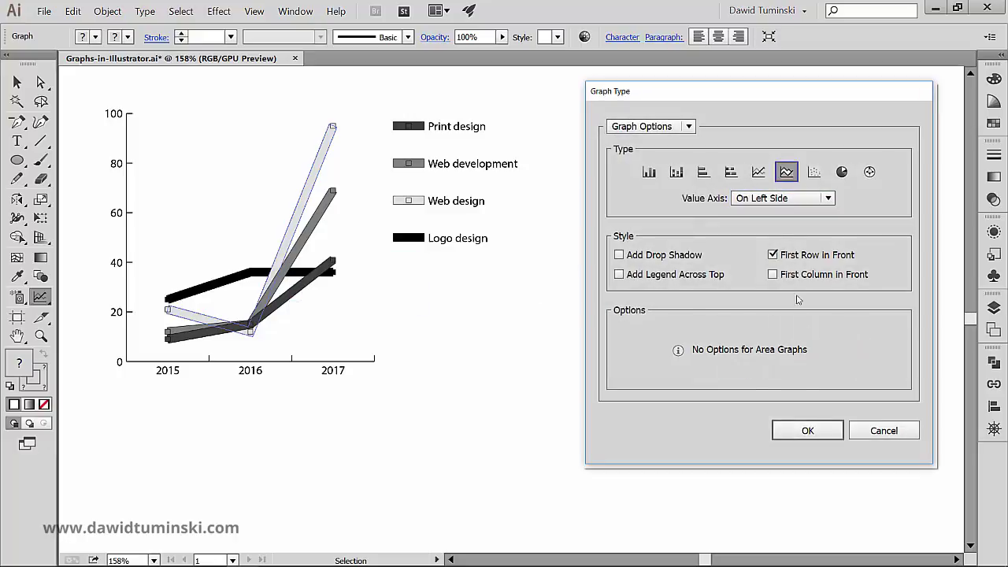
click(792, 431)
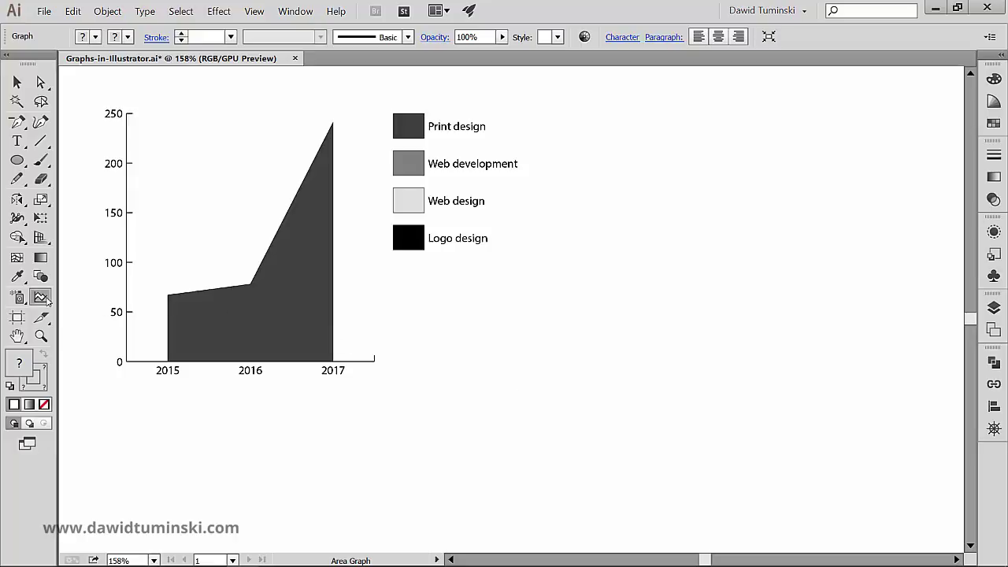
- Switch the graph type to Scatter, then to Pie
double_click(42, 298)
click(814, 172)
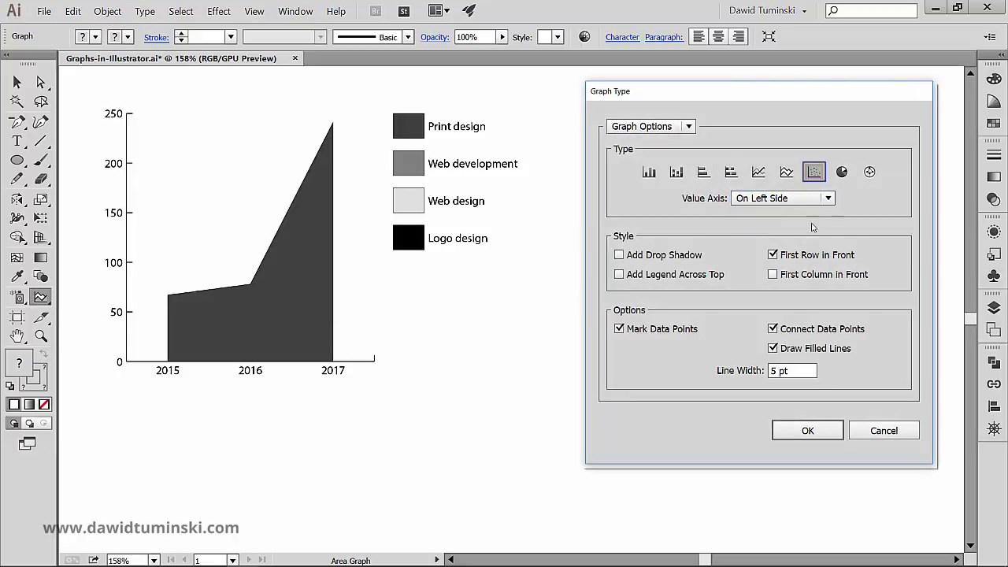
click(805, 430)
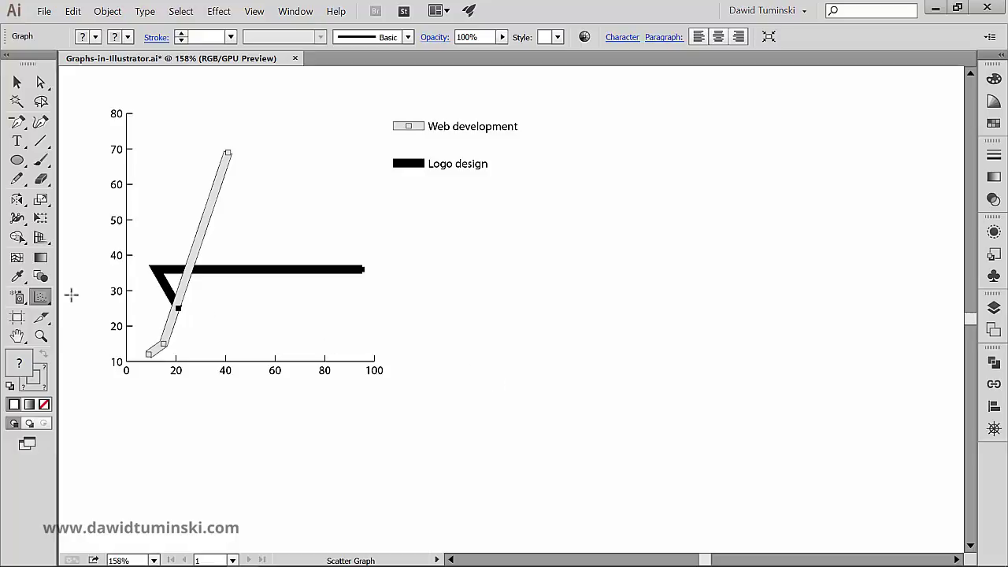
double_click(42, 297)
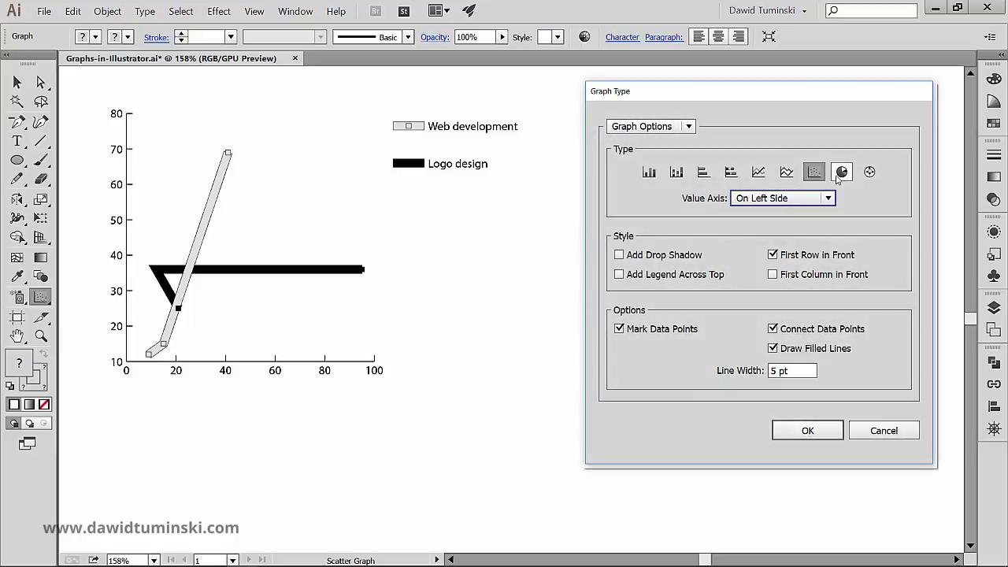
click(841, 172)
click(791, 430)
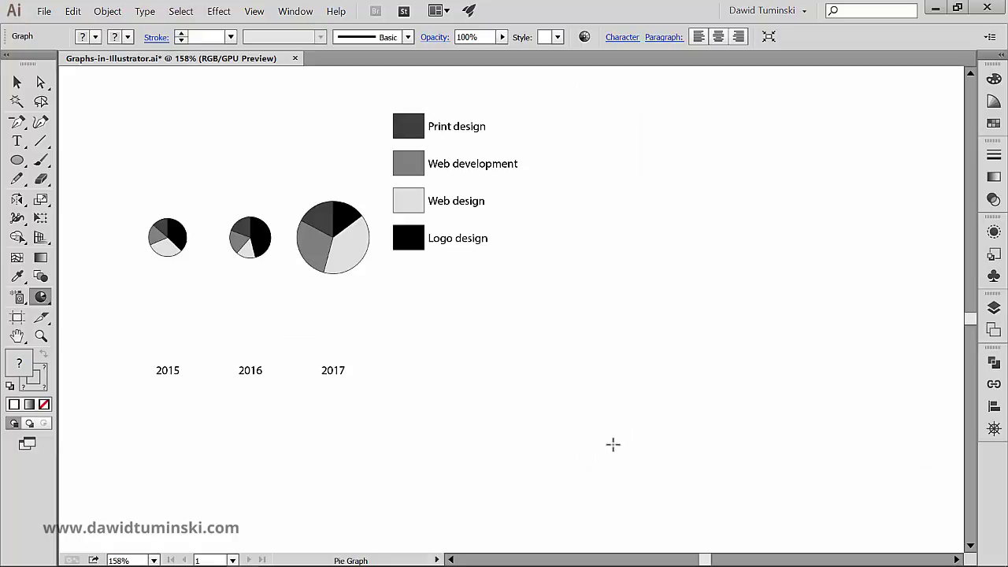
- Switch the pie graphs to a single Radar graph
double_click(41, 297)
click(870, 171)
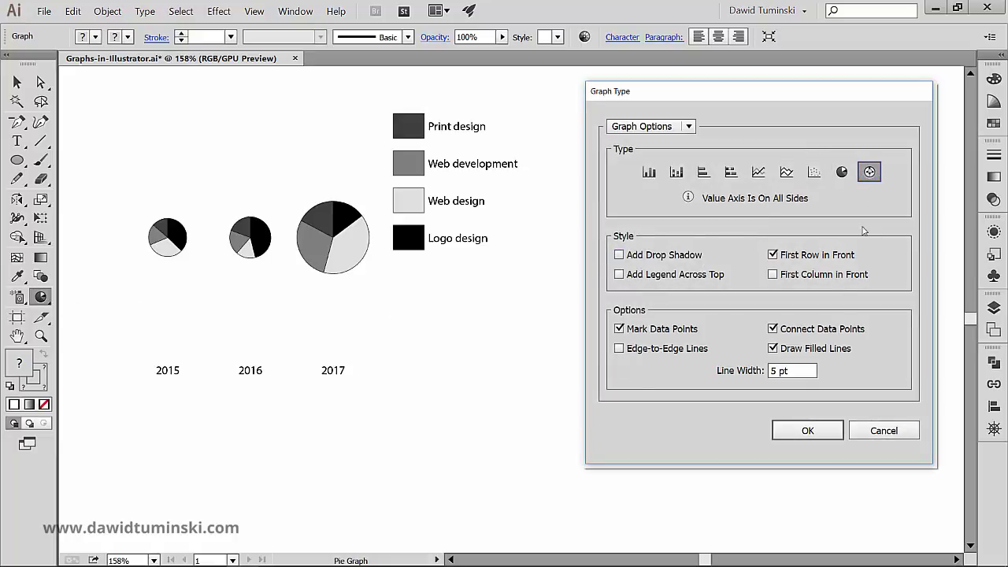
click(796, 432)
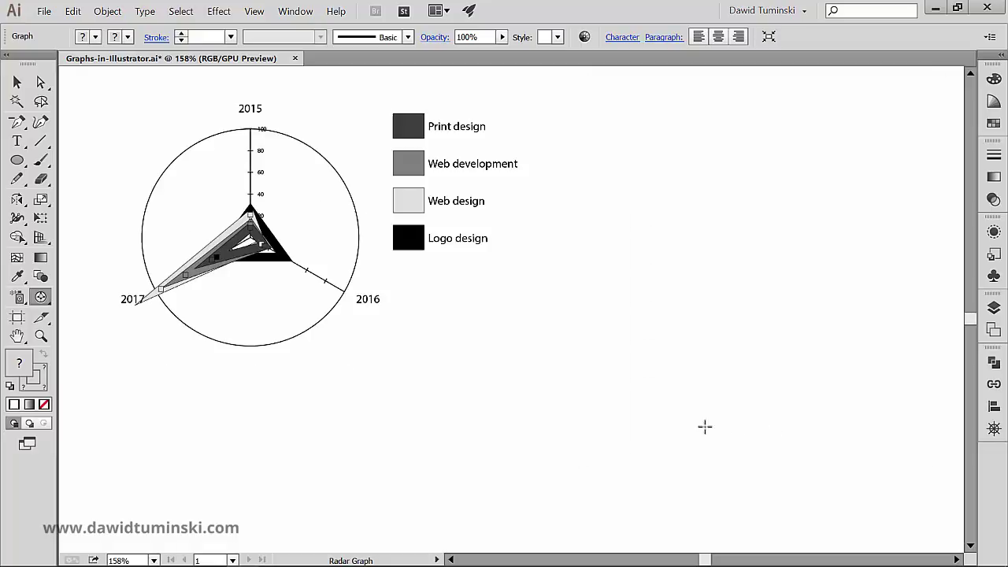
- After previewing Bar and Pie options, apply the Column type with Add Drop Shadow
double_click(44, 298)
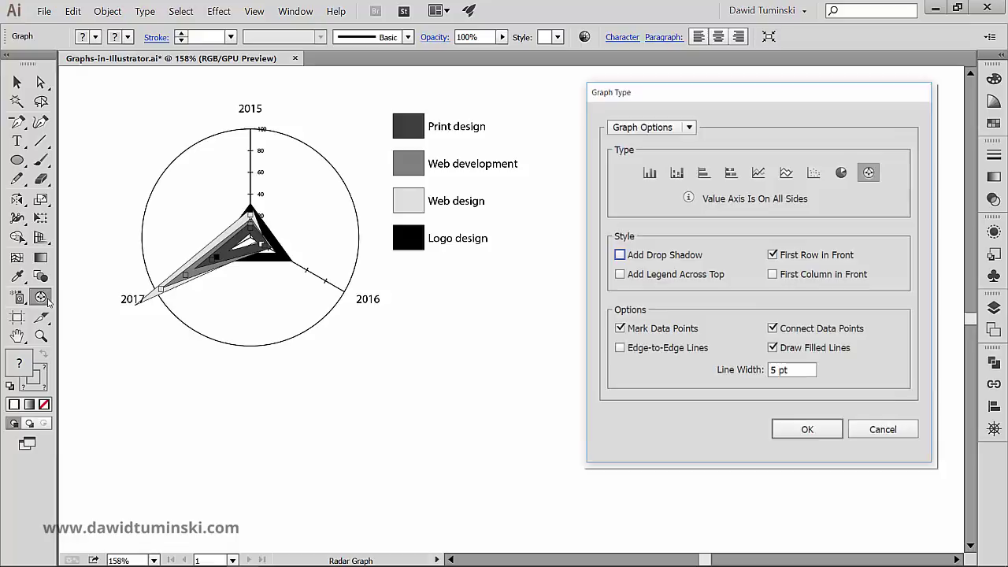
click(650, 178)
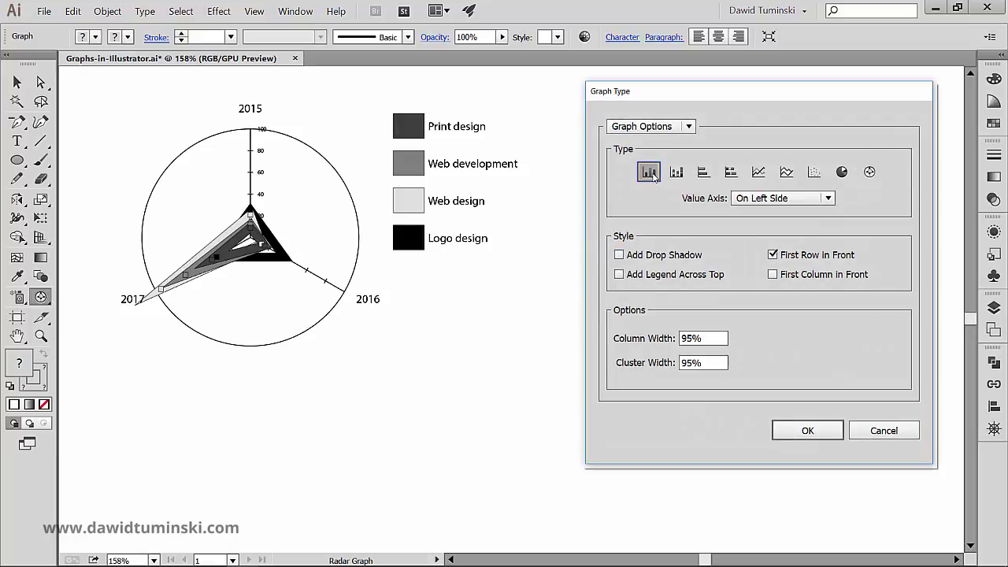
click(768, 201)
click(704, 171)
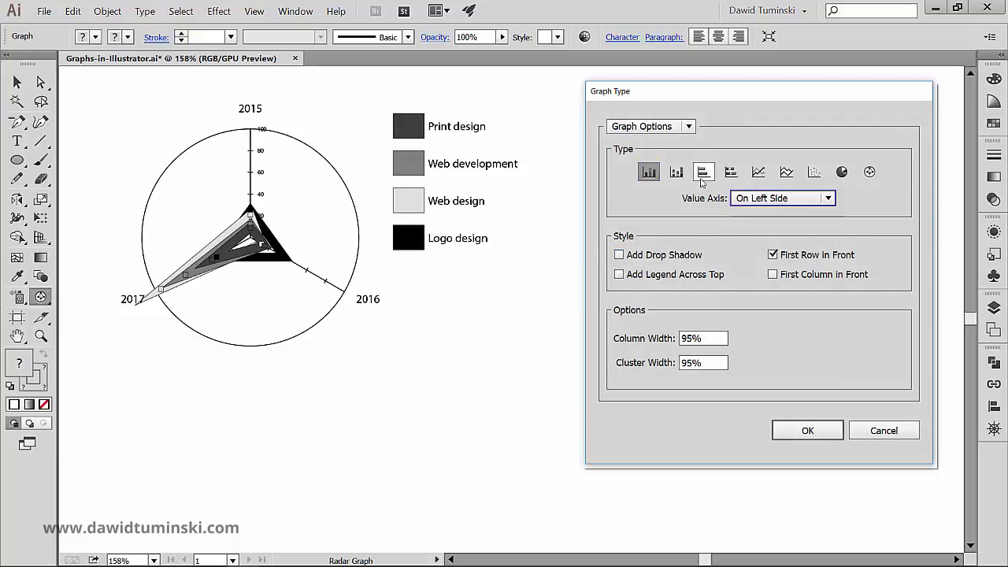
click(842, 172)
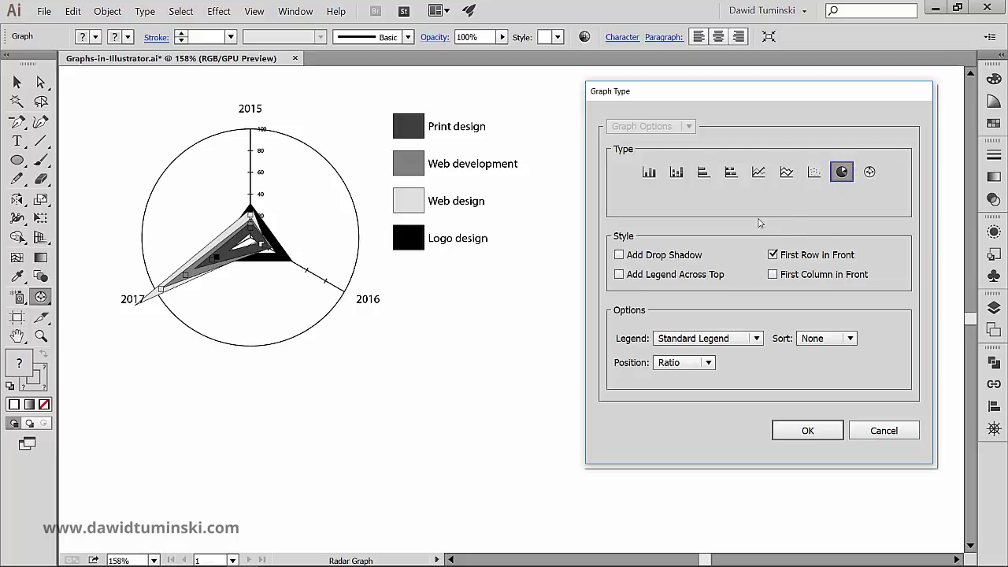
click(649, 173)
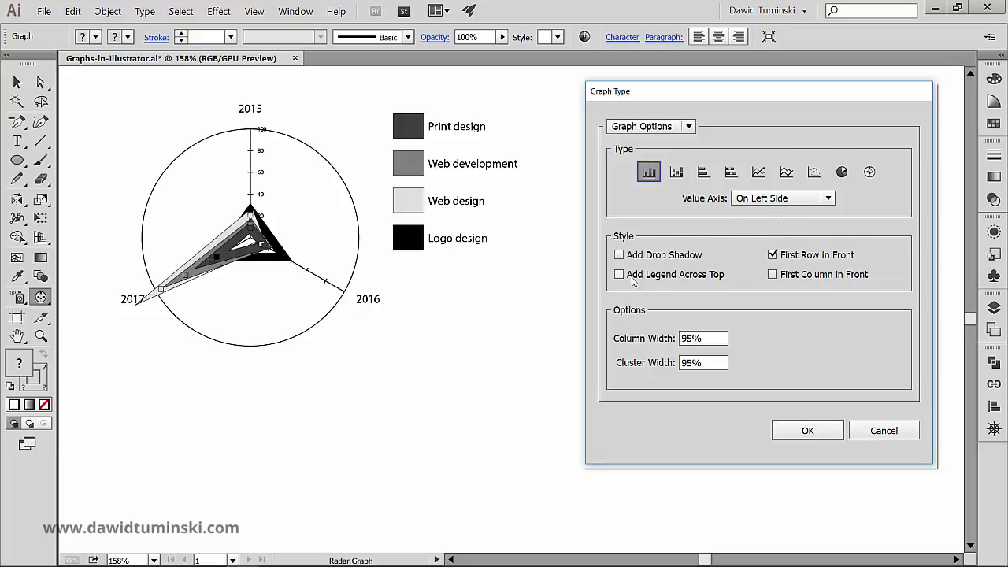
click(682, 257)
click(794, 425)
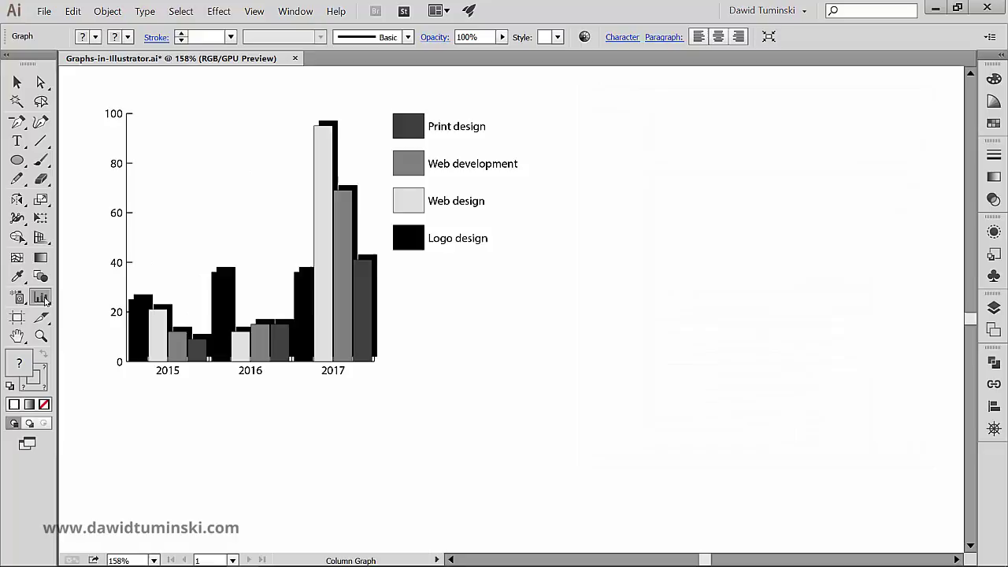
- Turn on Add Legend Across Top for the column graph
double_click(41, 304)
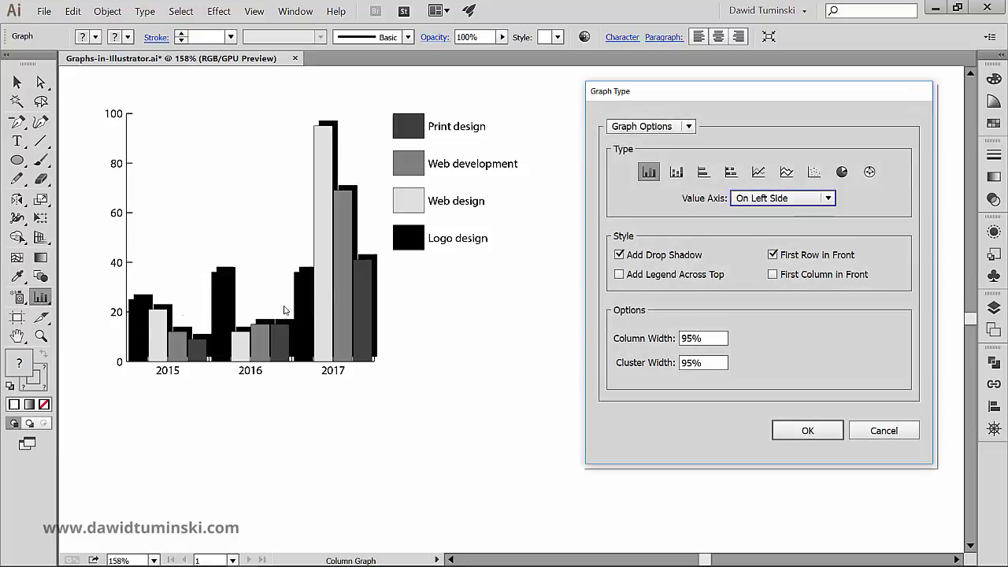
click(619, 274)
click(785, 430)
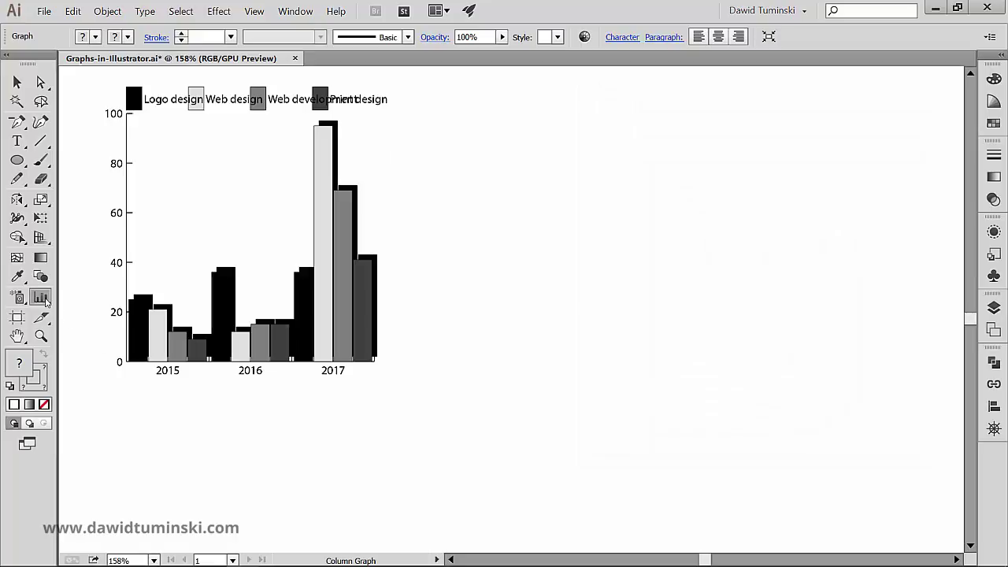
- Reopen Graph Type and clear the legend-across-top and drop-shadow options
double_click(45, 301)
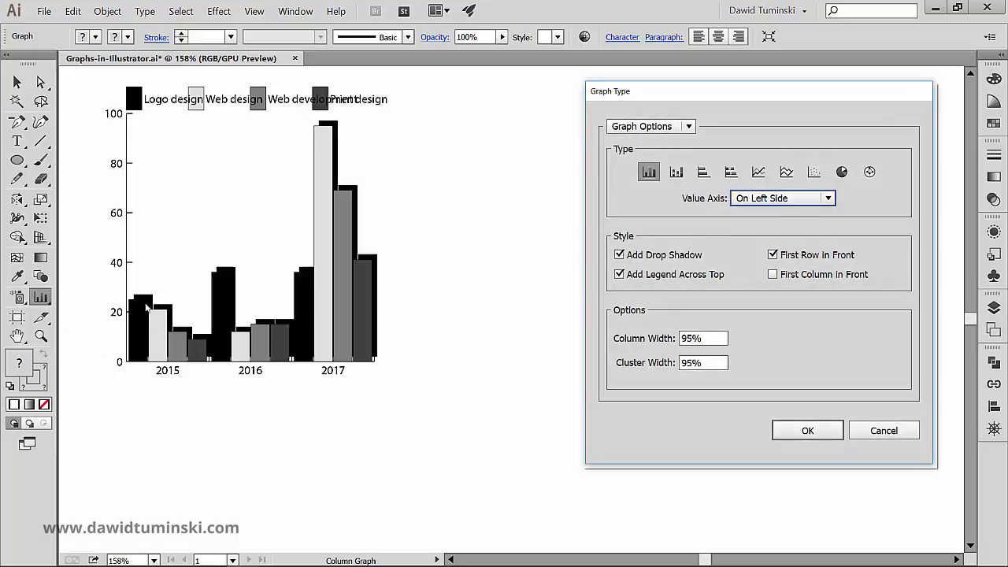
click(716, 278)
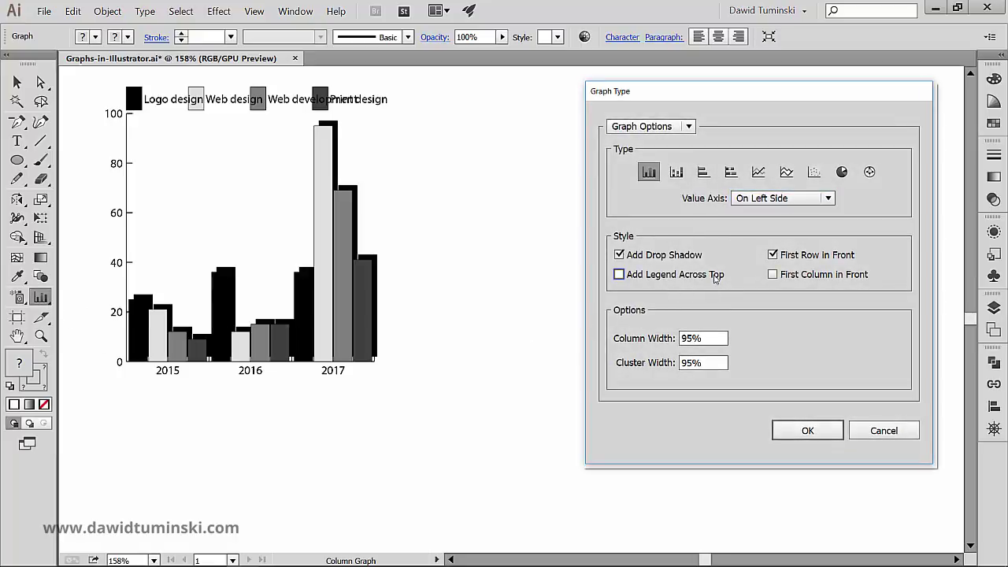
click(775, 257)
click(772, 275)
- Set Column Width to 80% and Cluster Width to 90%
key(Tab)
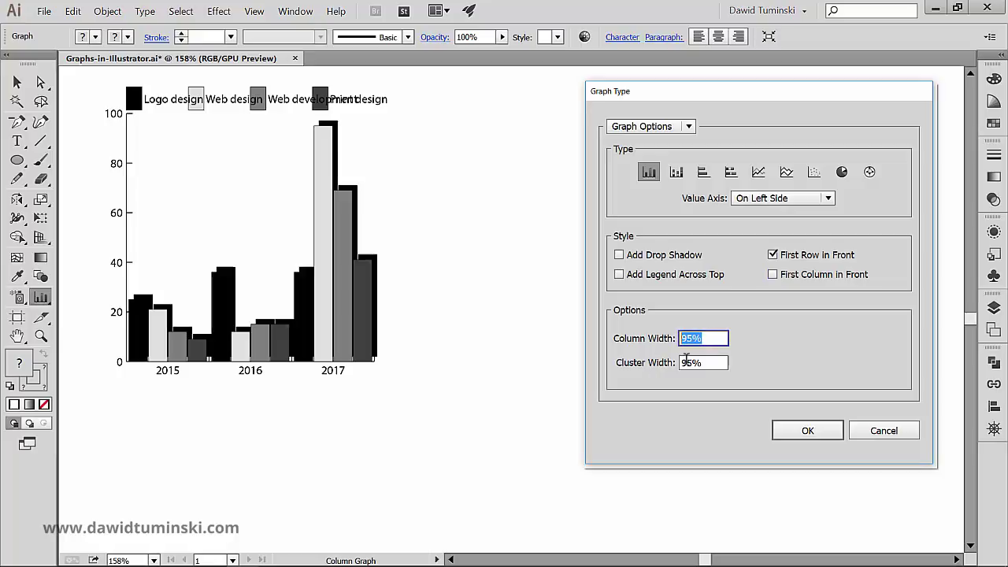
key(Tab)
key(shift+Tab)
text(80)
key(Tab)
text(90)
key(Return)
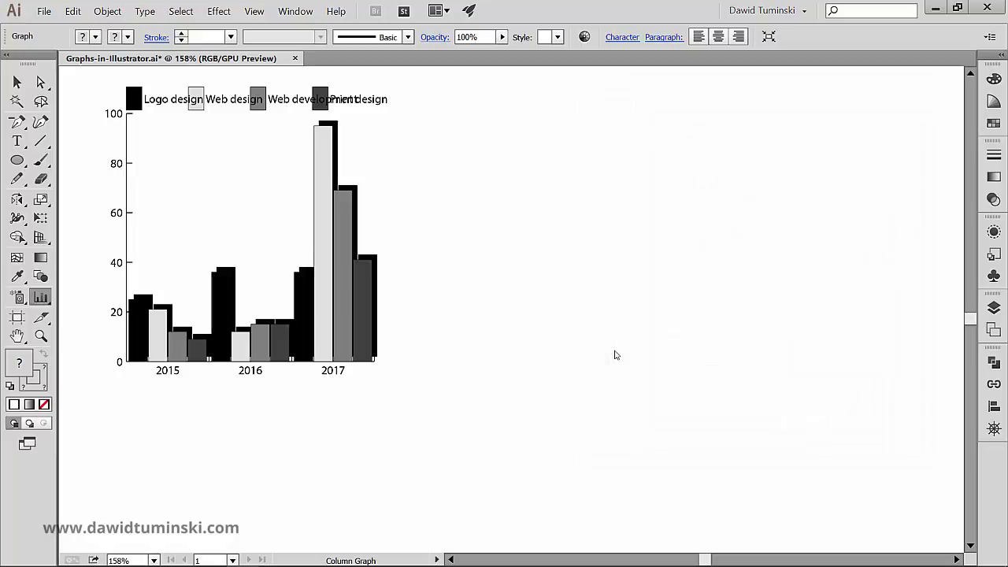
- Switch to a Bar graph with 70% bar width
double_click(41, 297)
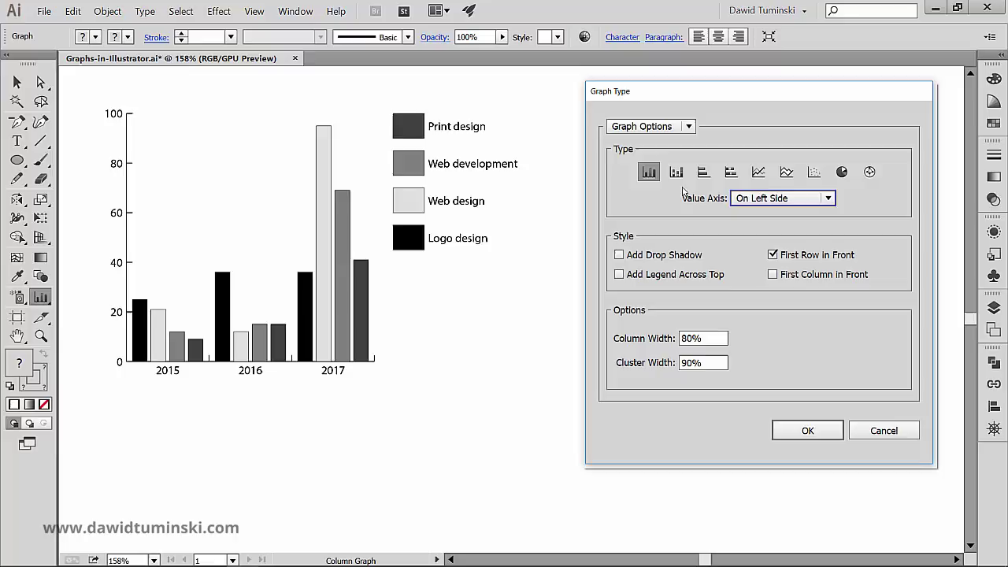
click(702, 180)
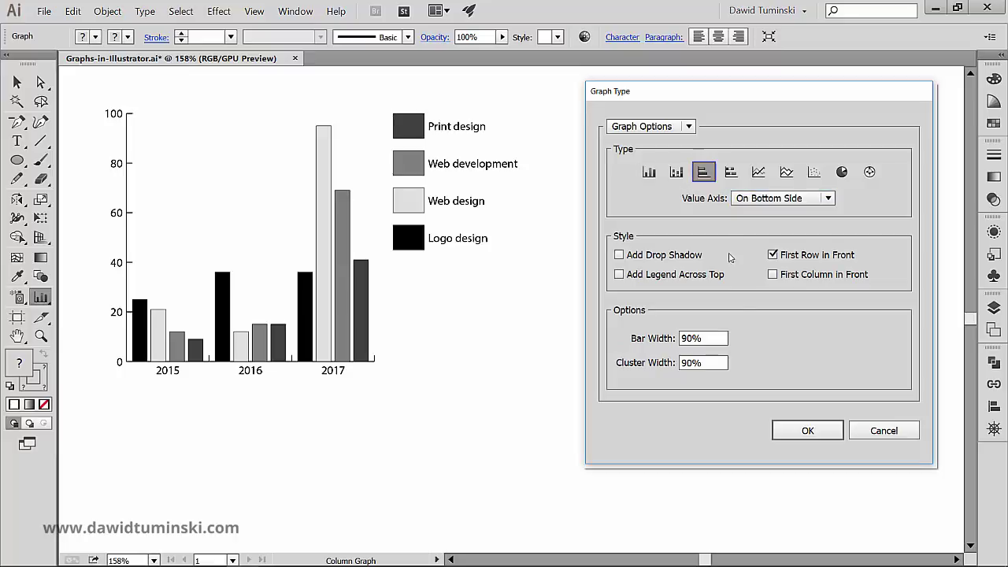
drag(705, 338, 634, 339)
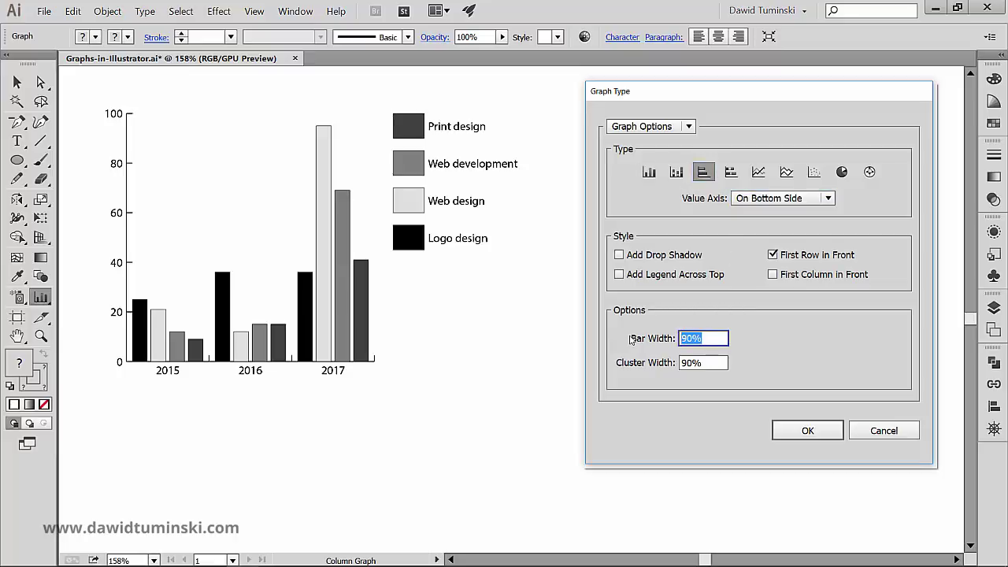
text(70)
key(Return)
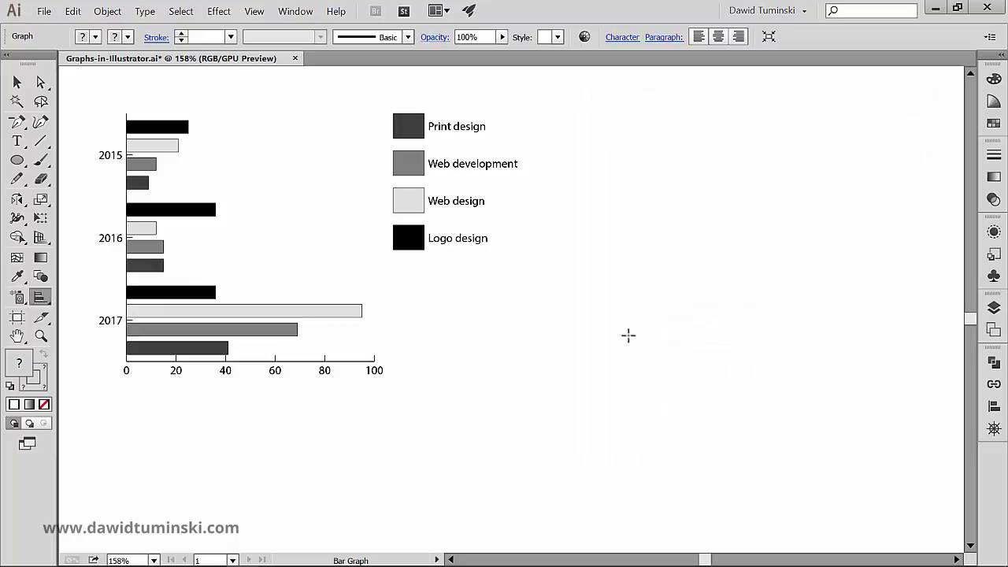
double_click(41, 299)
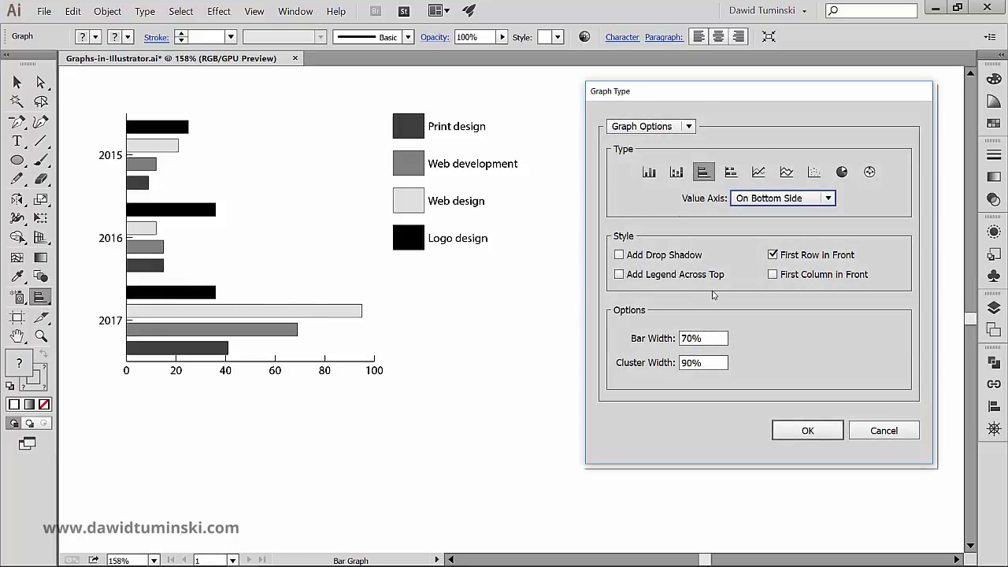
- Switch to a Line graph with marked data points and edge-to-edge lines
click(759, 172)
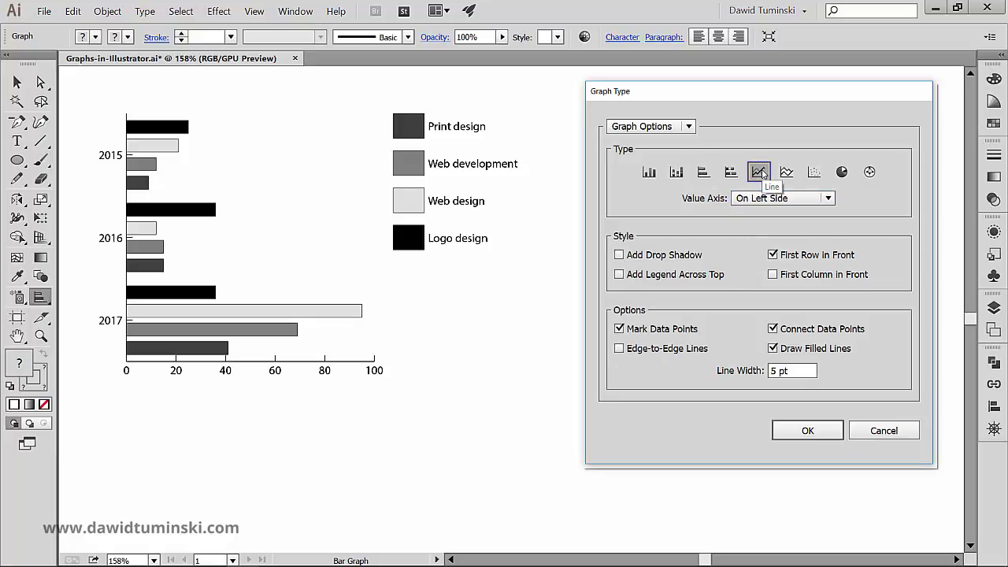
click(687, 331)
click(687, 331)
click(683, 353)
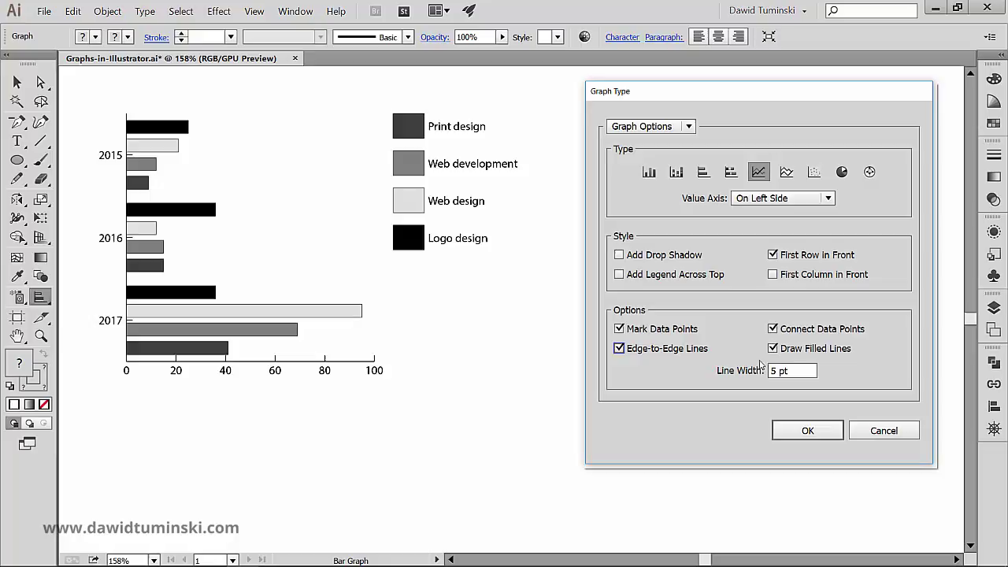
click(774, 350)
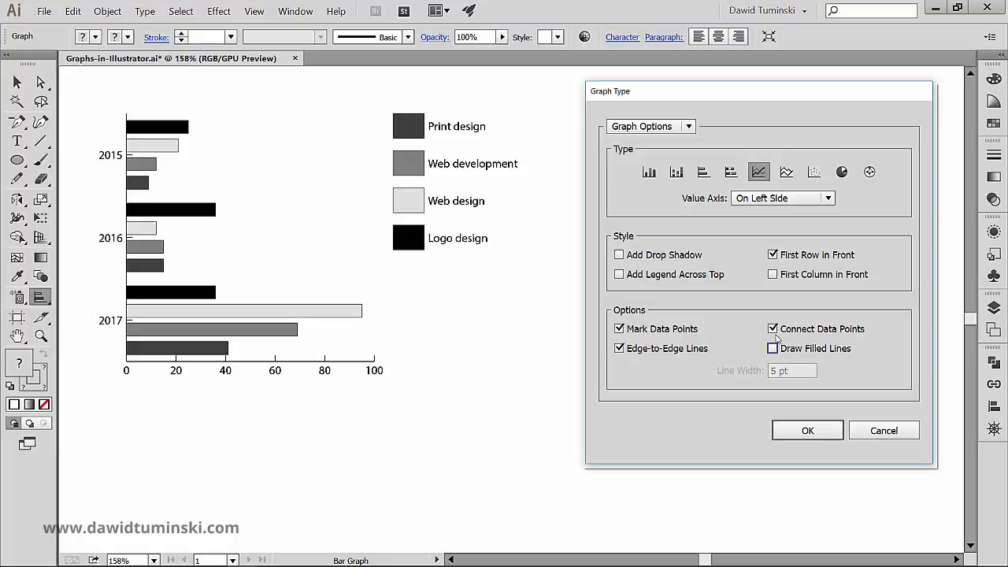
click(805, 428)
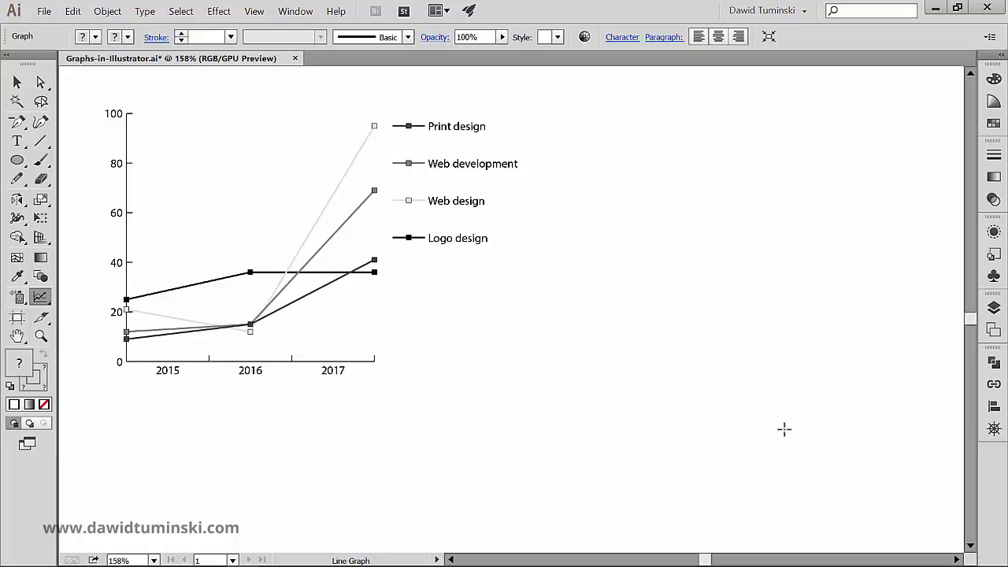
- Turn on Draw Filled Lines with a 10 pt line width
double_click(41, 296)
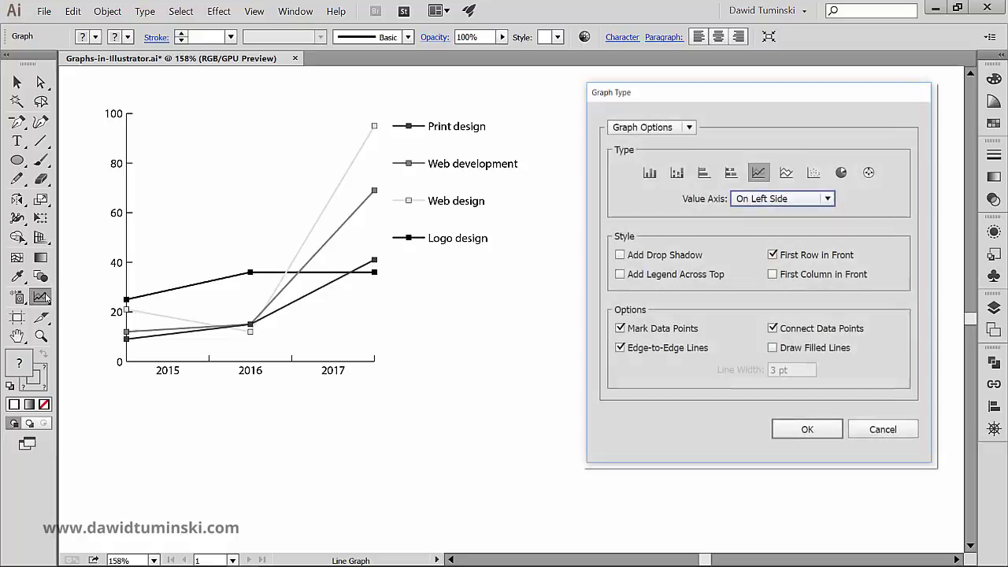
click(806, 334)
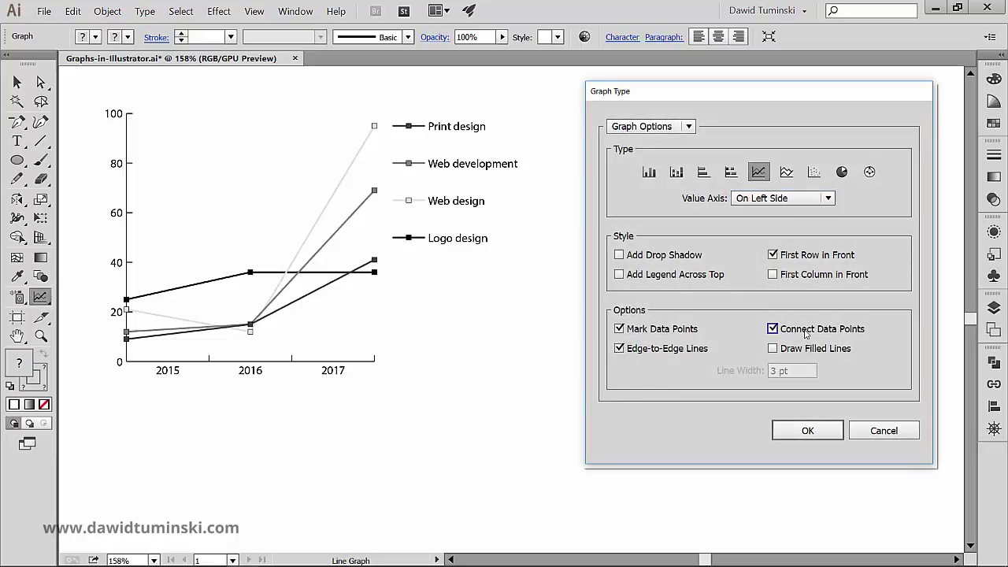
click(805, 348)
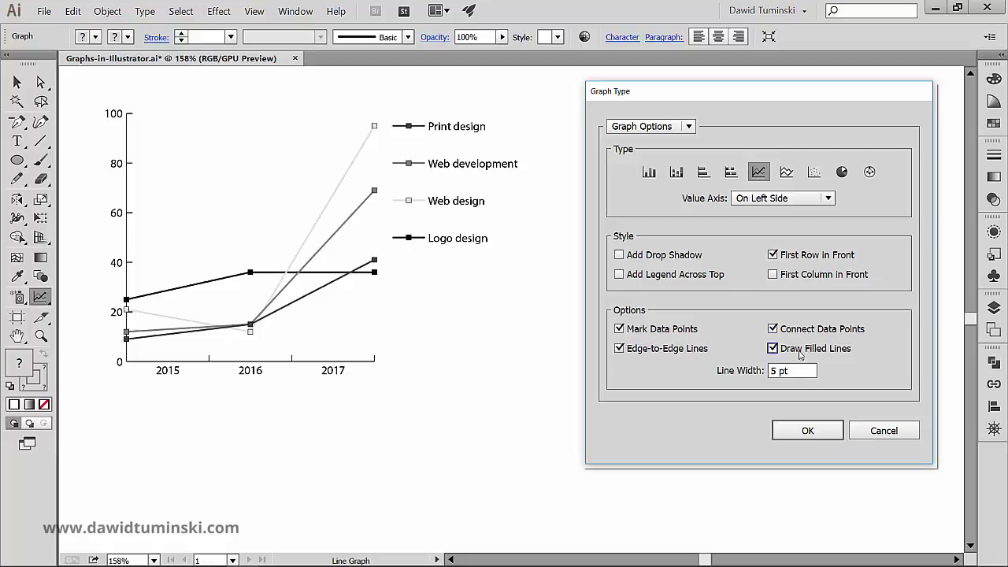
double_click(776, 371)
text(5)
drag(813, 371, 726, 382)
text(1)
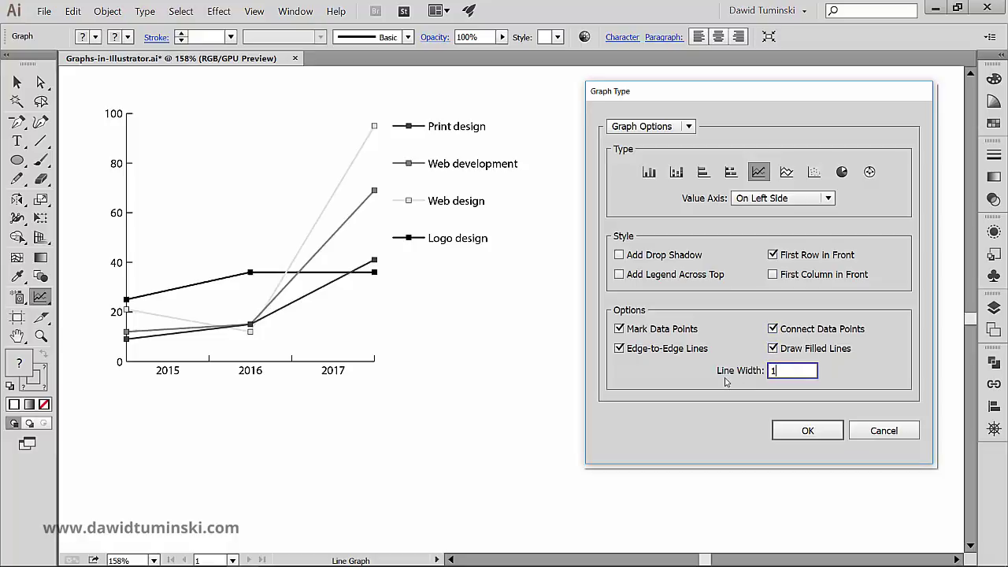
text(0)
key(Return)
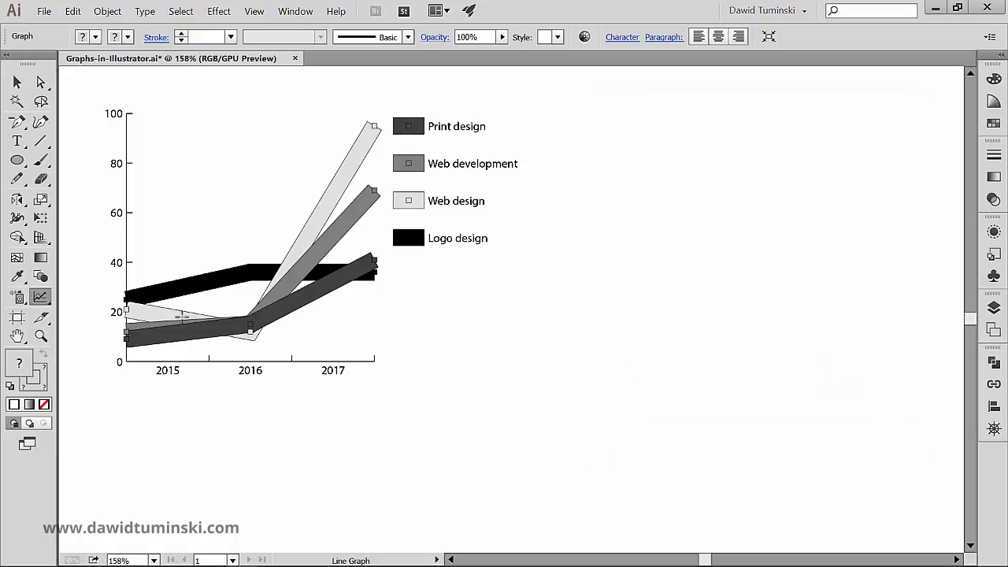
double_click(41, 297)
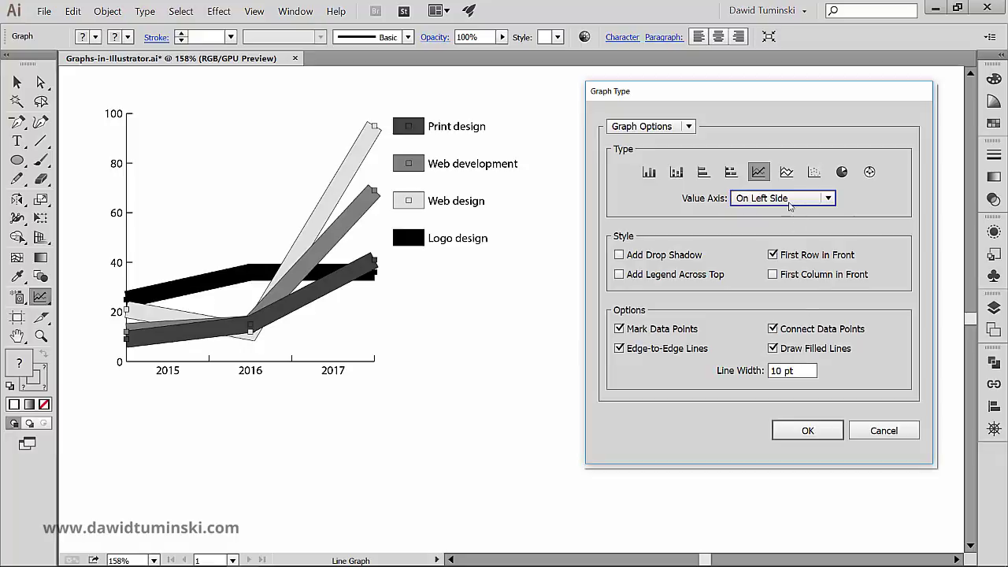
- Switch to a Scatter graph with Draw Filled Lines turned off
click(789, 173)
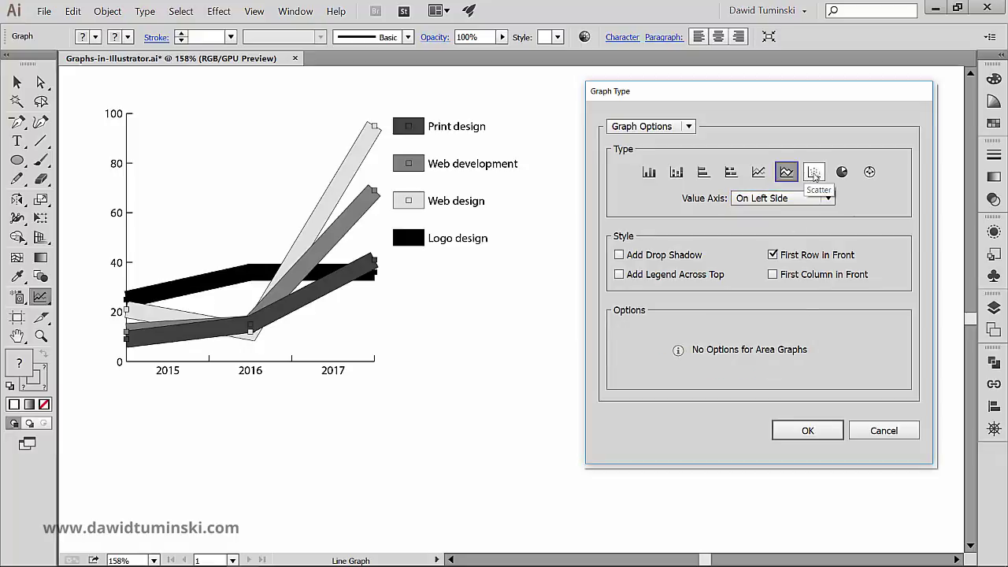
click(814, 172)
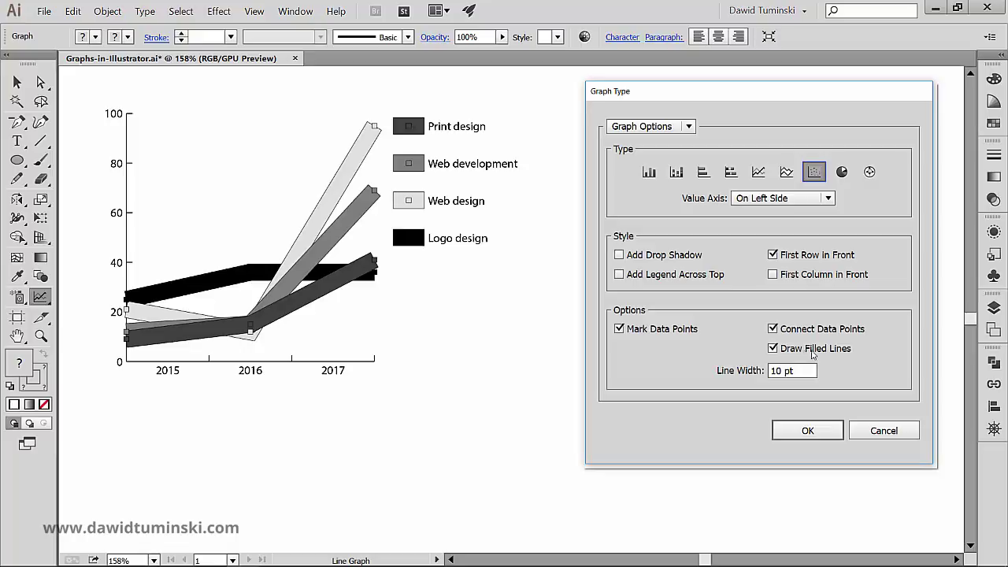
click(777, 349)
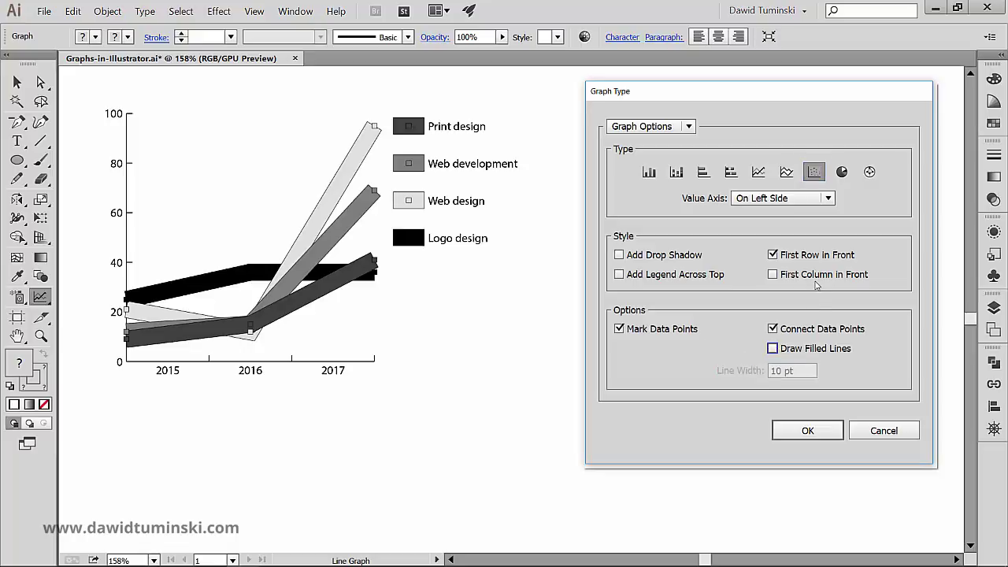
click(811, 430)
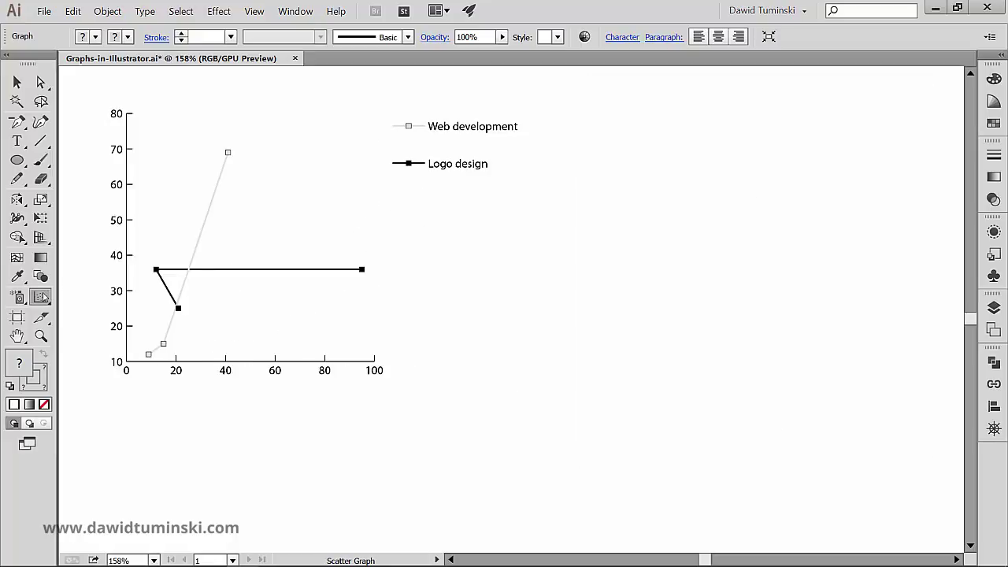
double_click(43, 298)
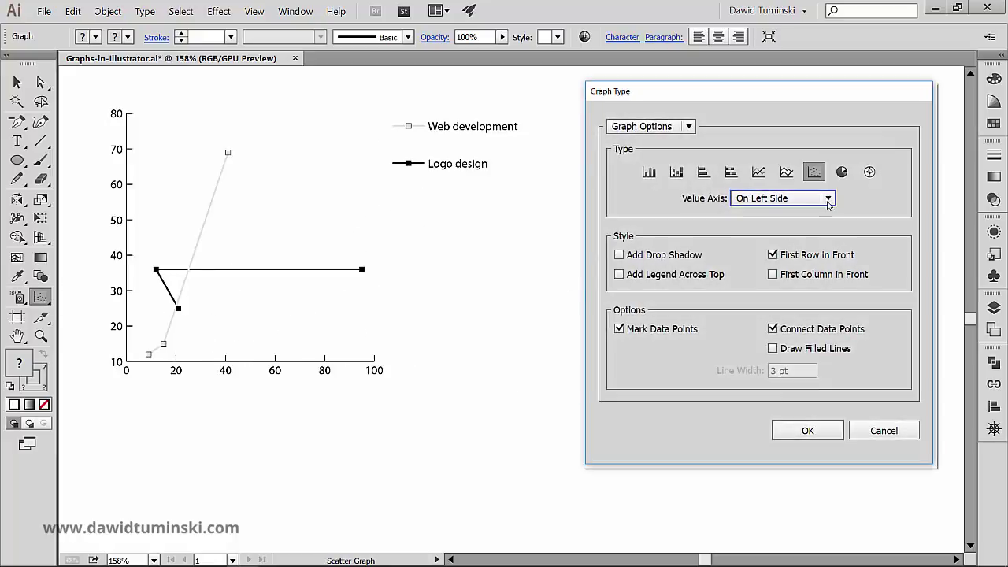
- Switch to Pie graphs with Legend set to Legends in Wedges
click(838, 177)
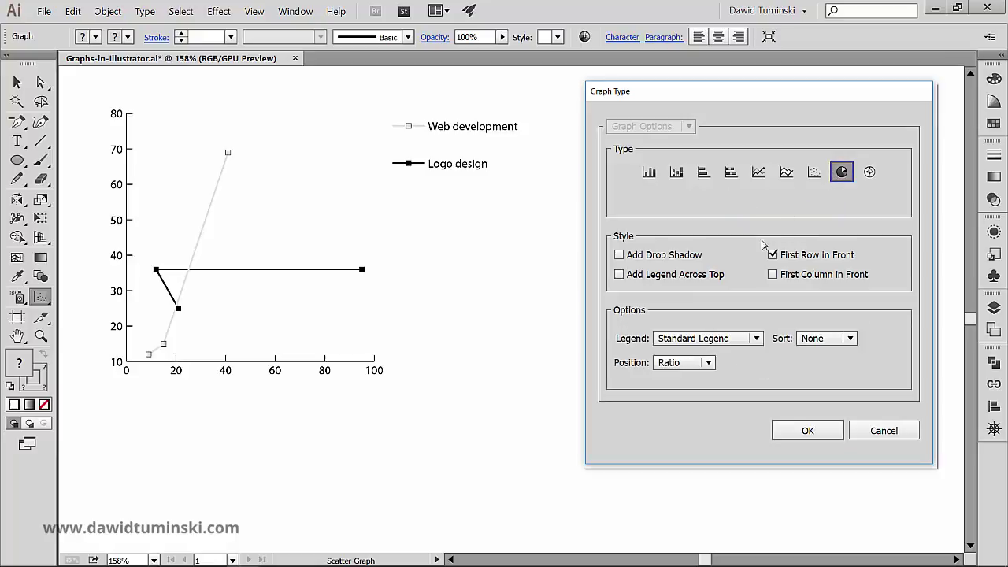
click(757, 339)
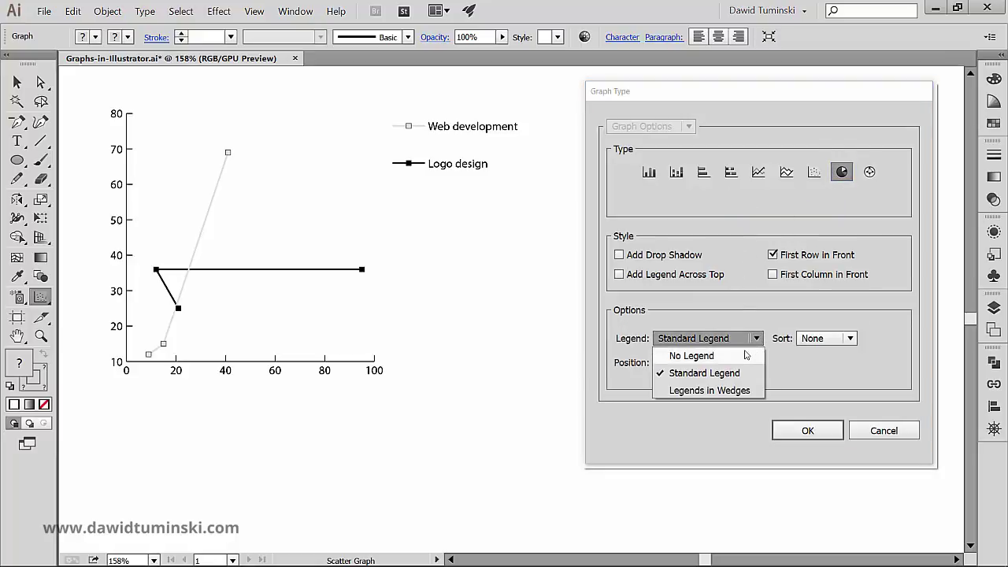
click(749, 355)
click(757, 338)
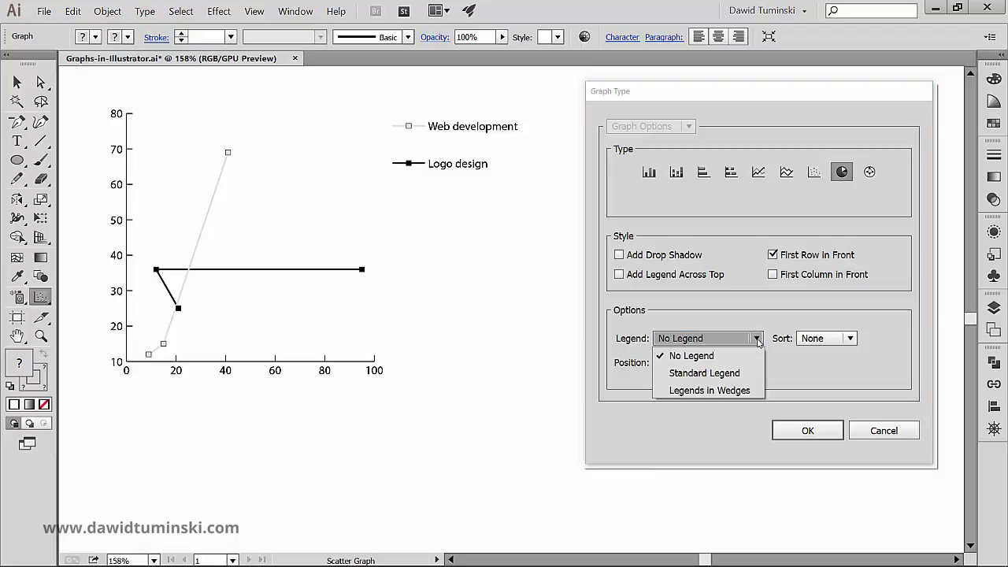
click(742, 390)
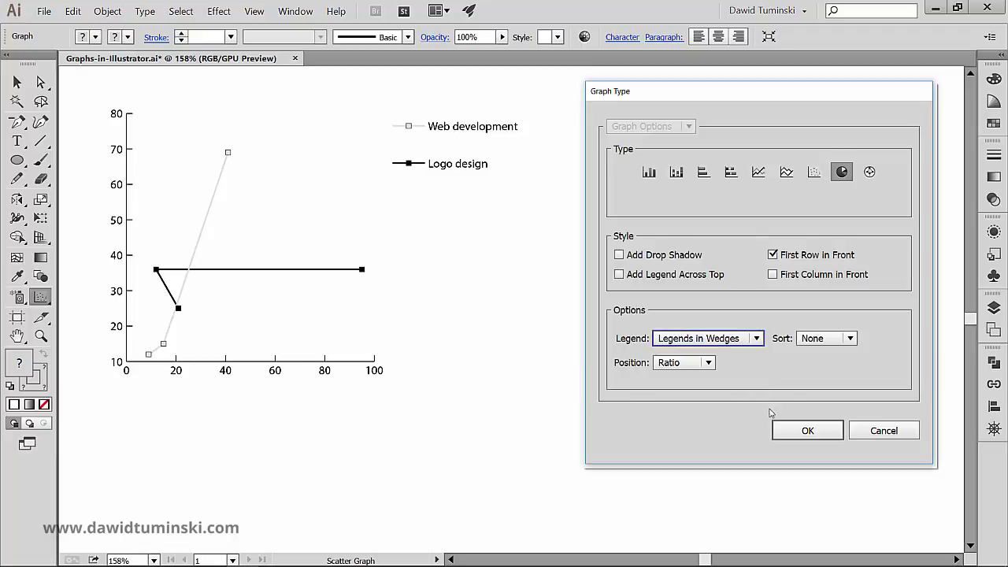
click(784, 432)
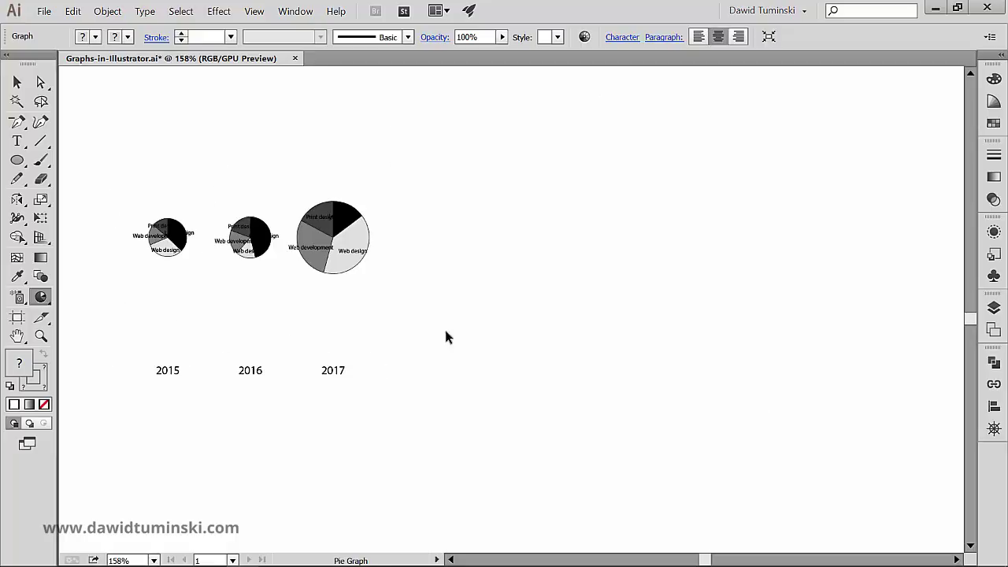
- Keep wedge sorting at None and set the pie Position to Even
drag(244, 295, 156, 291)
double_click(41, 296)
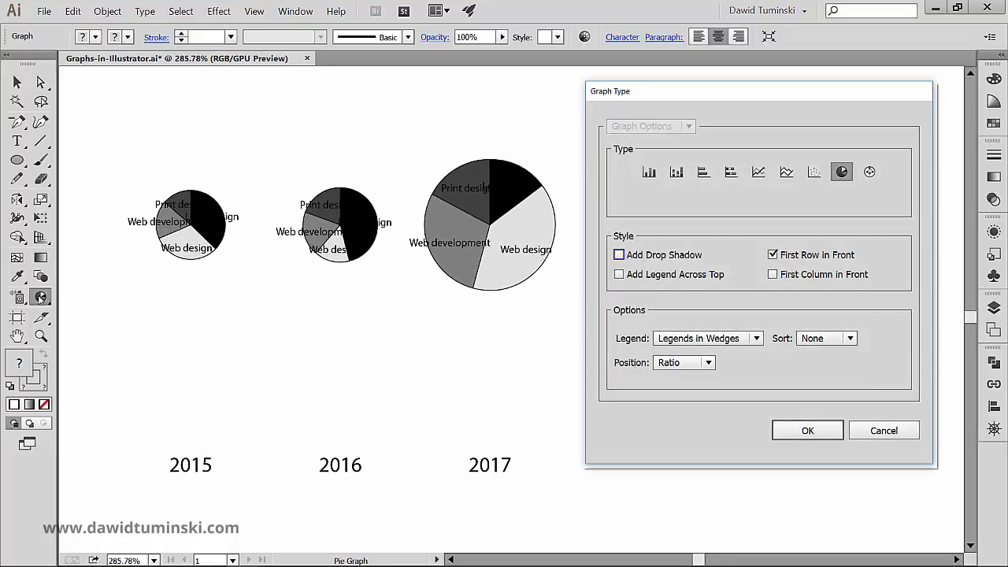
click(849, 338)
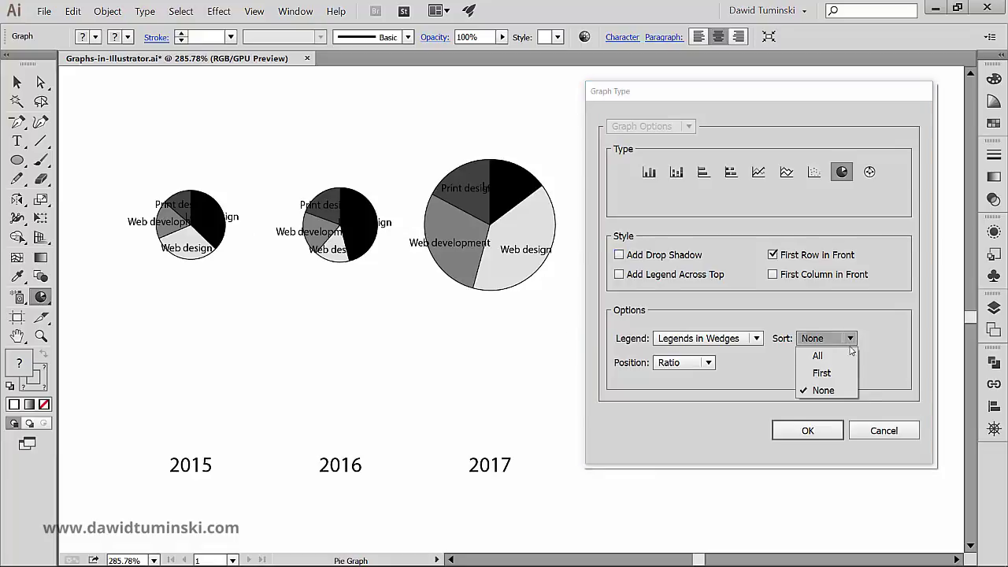
click(865, 345)
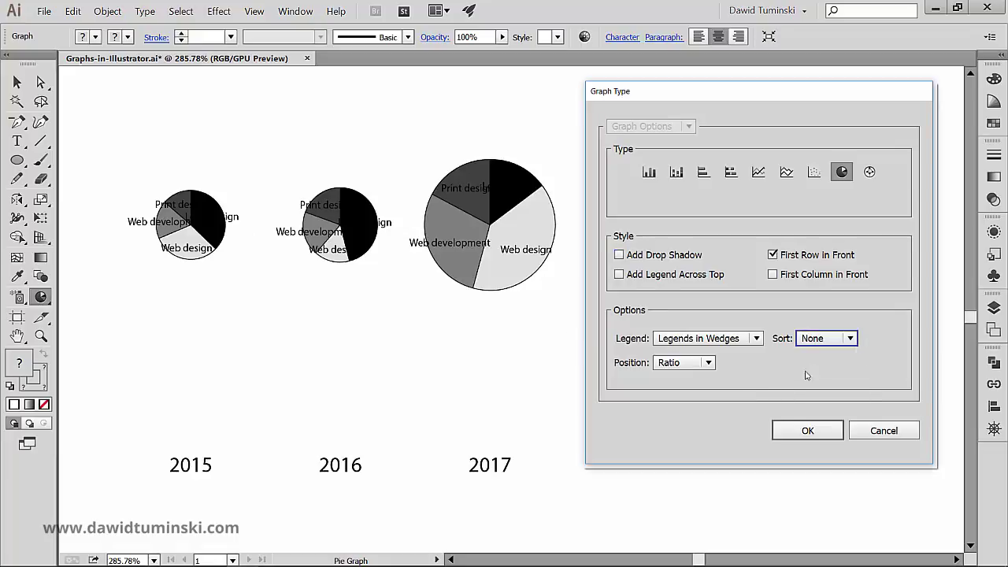
click(711, 362)
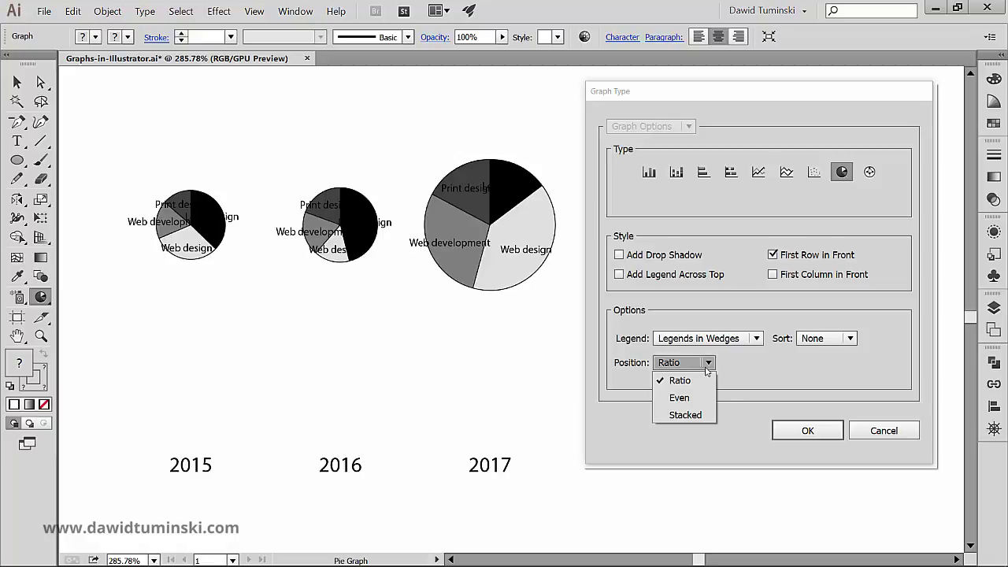
click(679, 397)
click(807, 430)
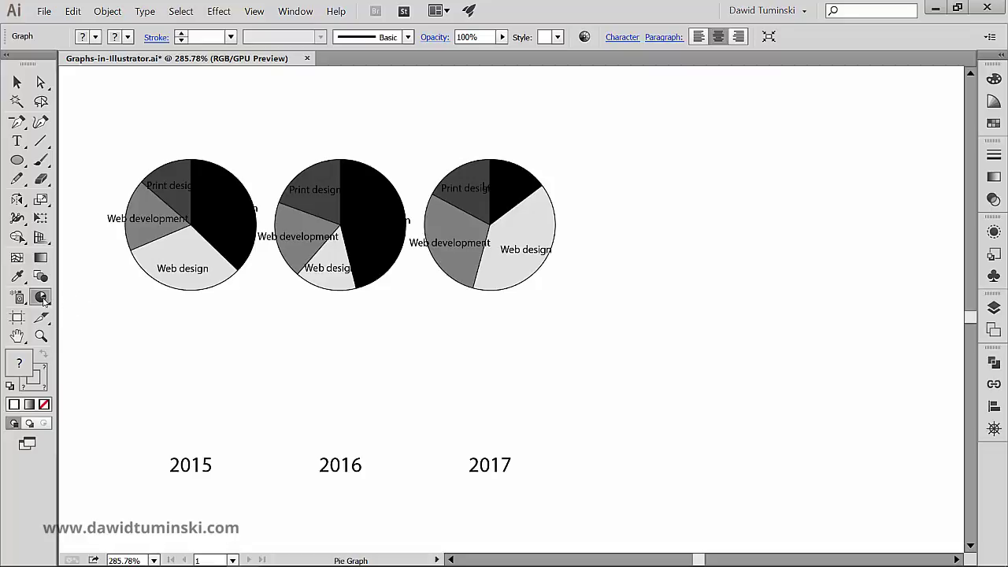
- Change the pie Position to Stacked, forming concentric rings
double_click(41, 298)
click(684, 363)
click(676, 412)
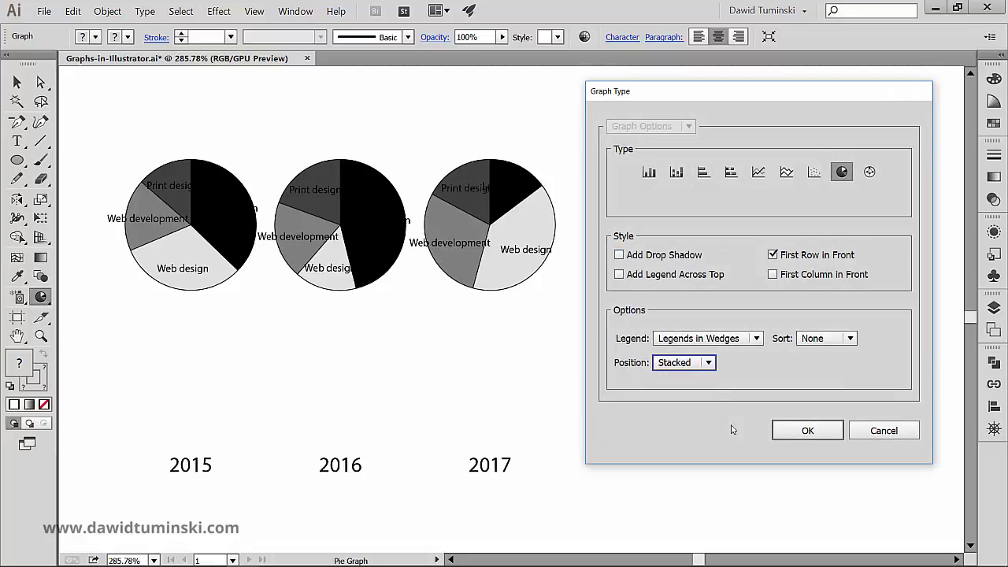
click(785, 430)
key(space)
drag(619, 260, 588, 296)
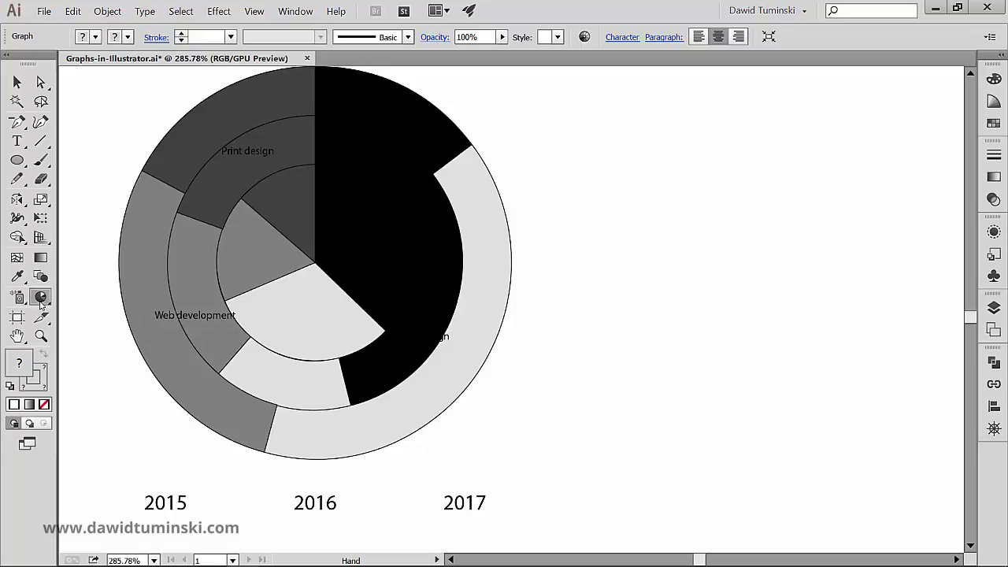
- Change the graph type to Radar with Edge-to-Edge Lines turned off, showing 2015–2017 spokes
double_click(41, 298)
click(871, 174)
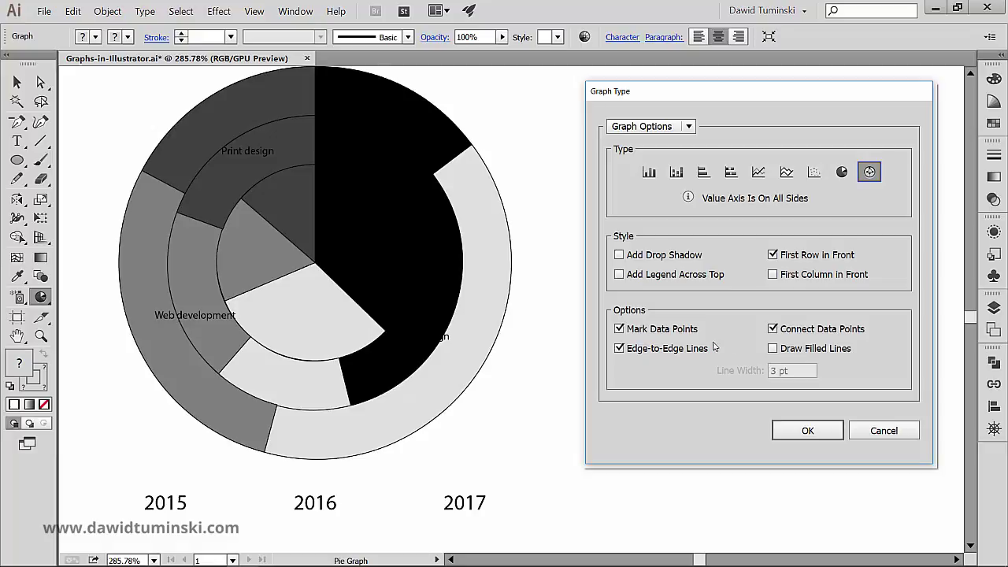
click(619, 348)
click(790, 432)
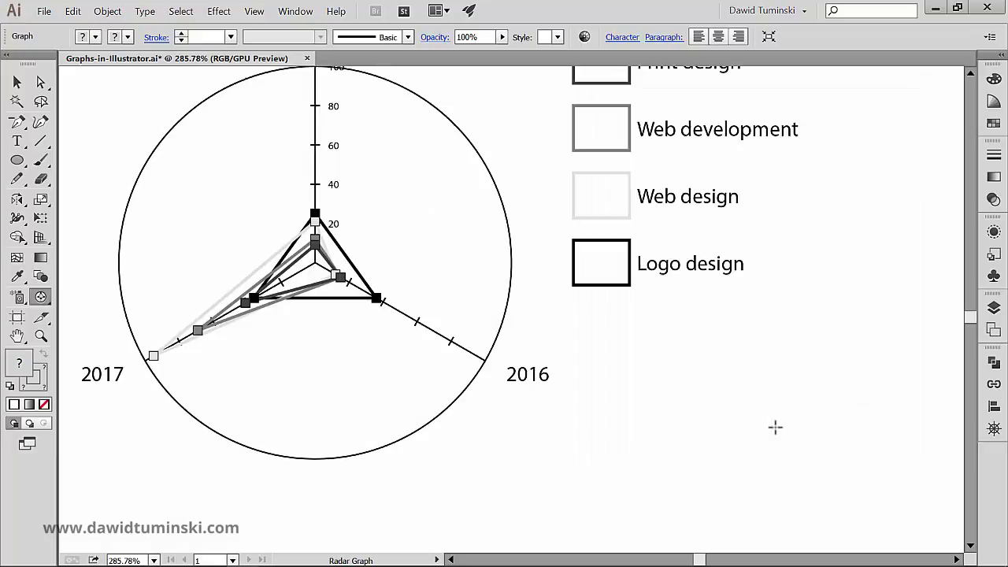
drag(497, 187, 548, 245)
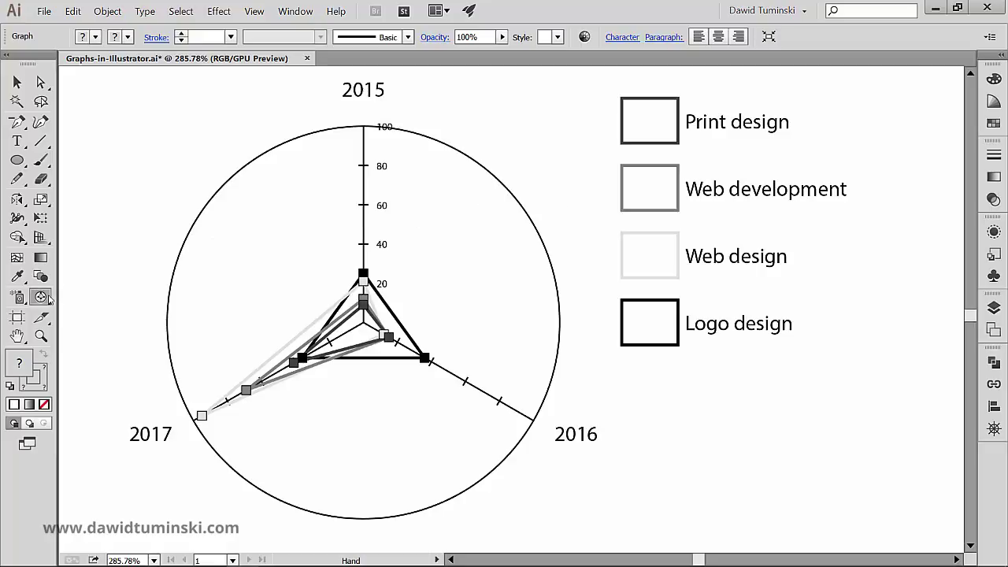
drag(41, 296, 139, 354)
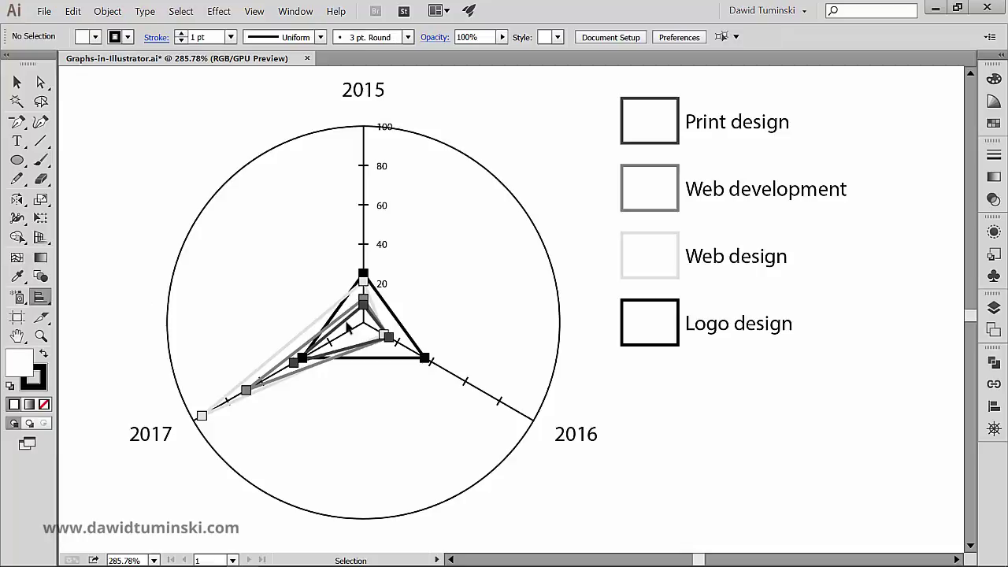
key(ctrl+shift+a)
right_click(349, 325)
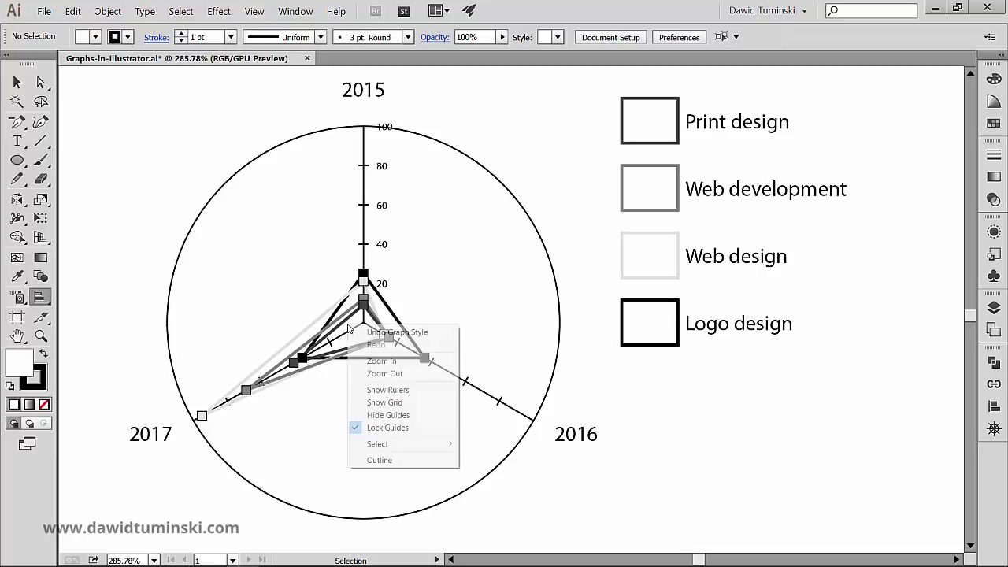
click(349, 327)
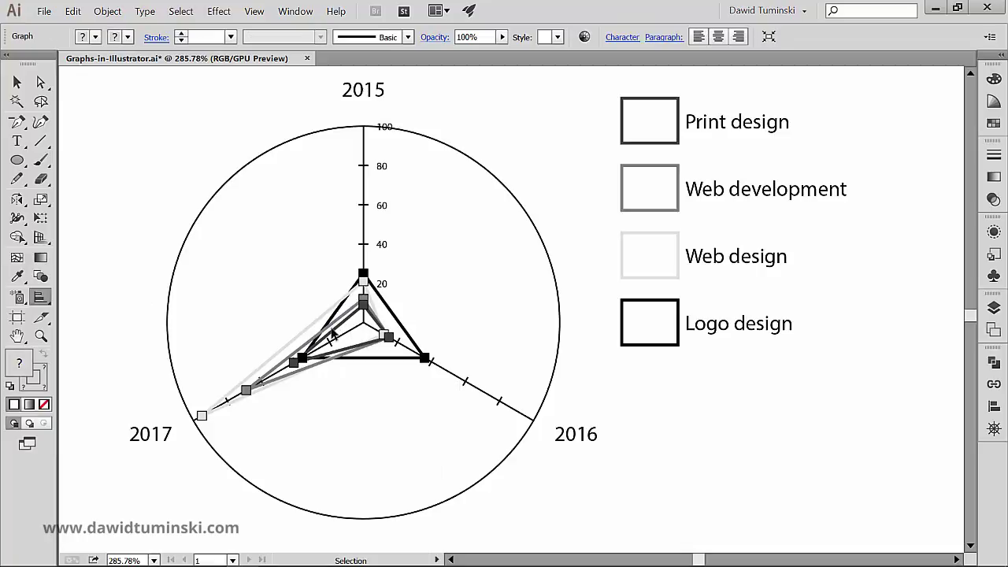
right_click(332, 331)
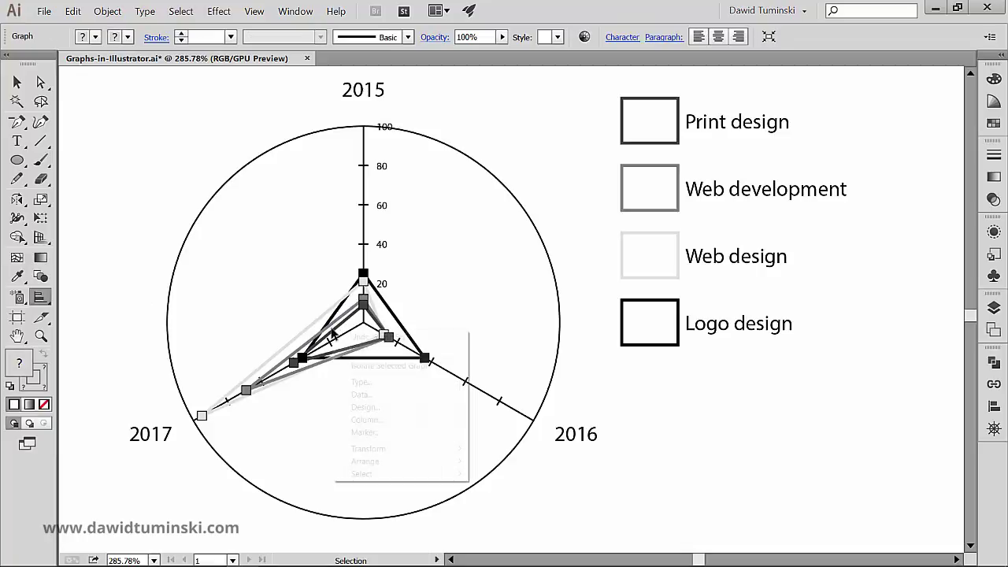
click(356, 382)
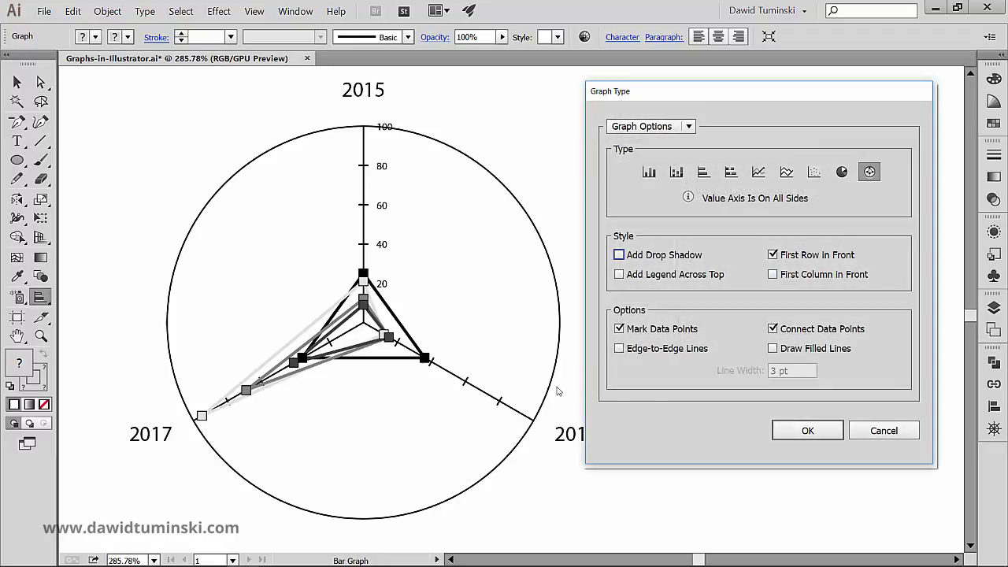
click(871, 435)
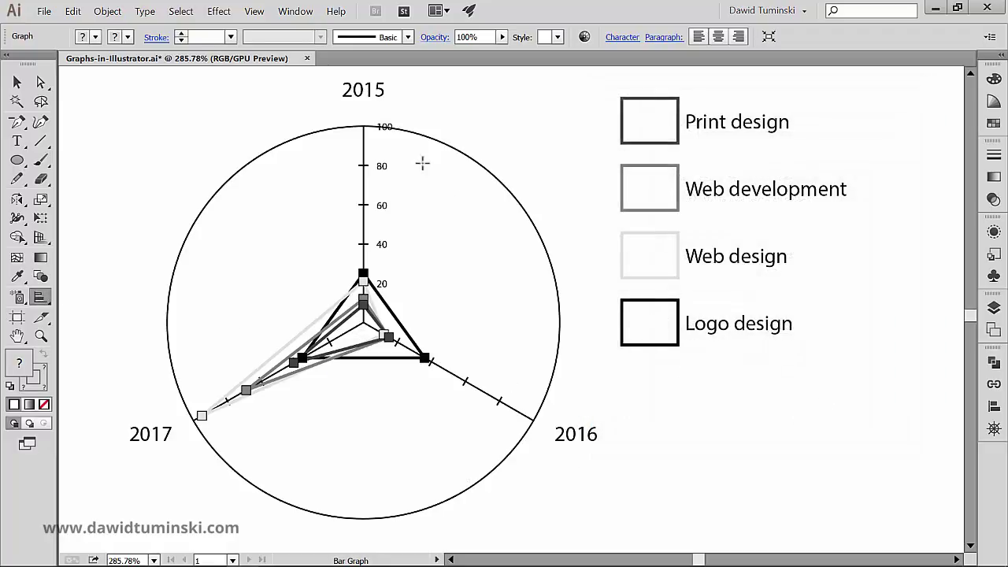
click(118, 13)
mouse_move(242, 413)
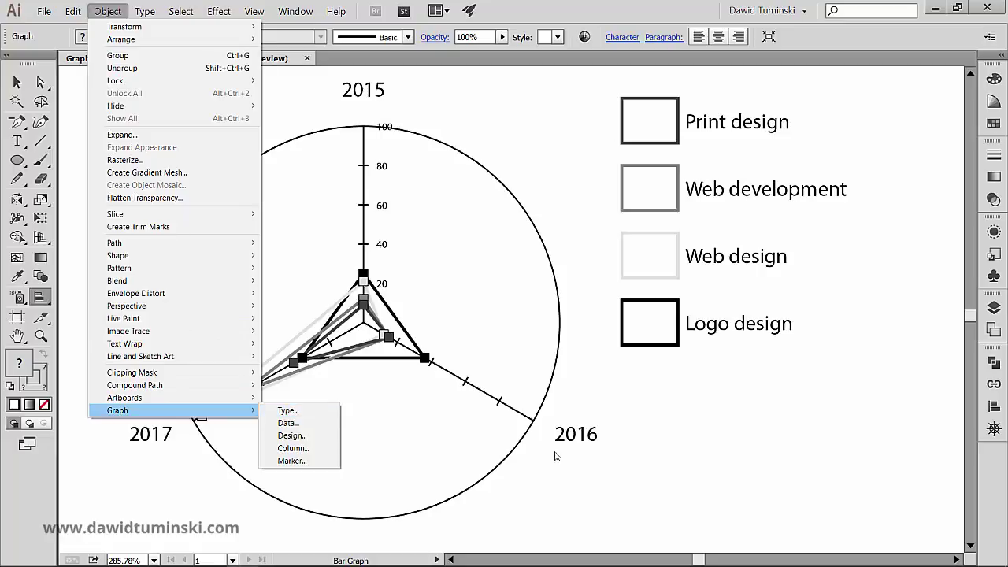
click(712, 423)
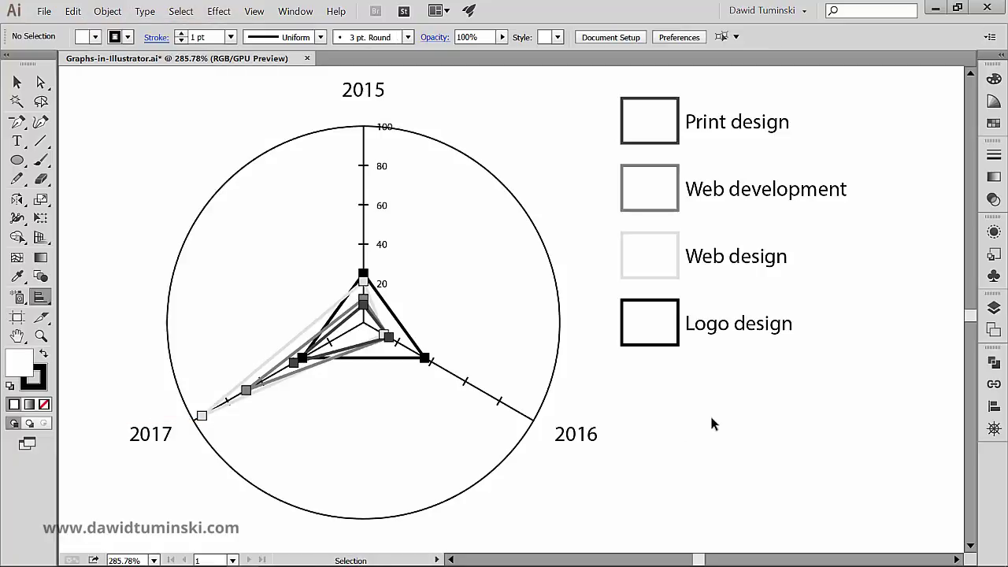